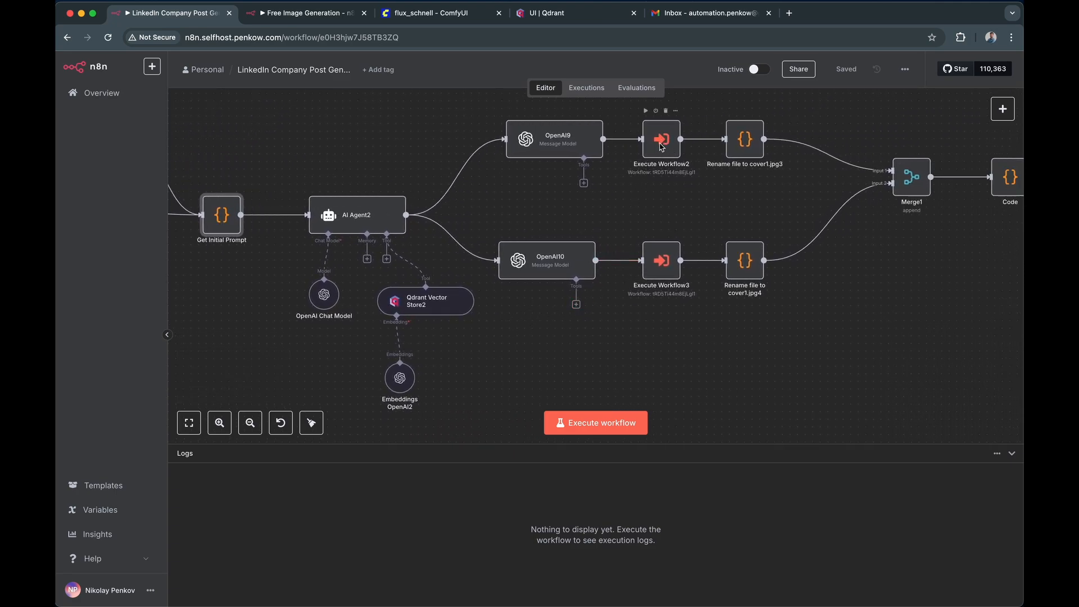
- View the flux_schnell node graph in ComfyUI, then return to the LinkedIn company post workflow in n8n
left_click(445, 19)
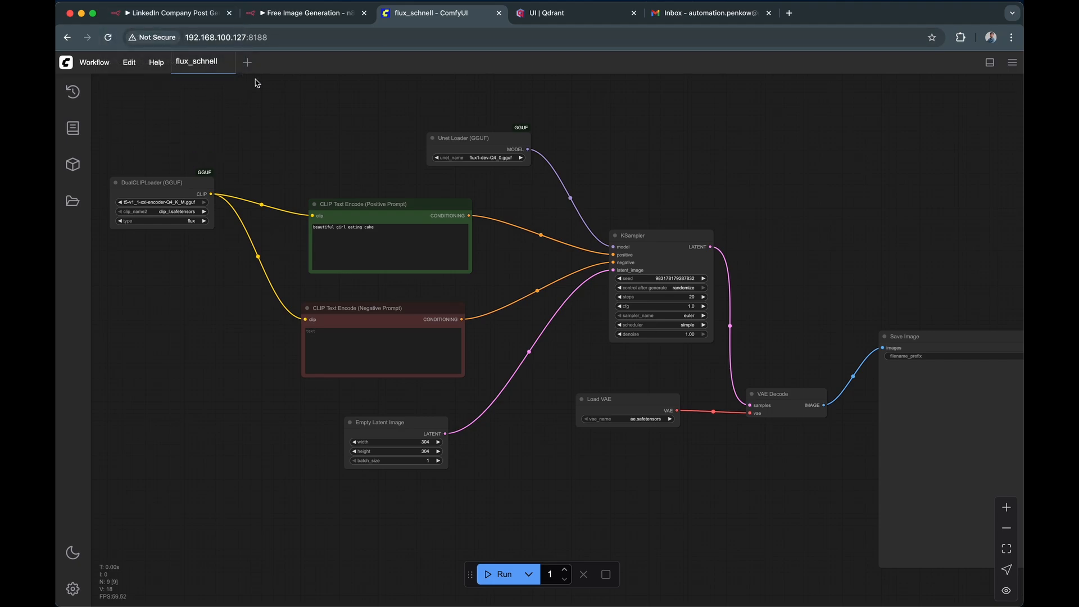
left_click(151, 8)
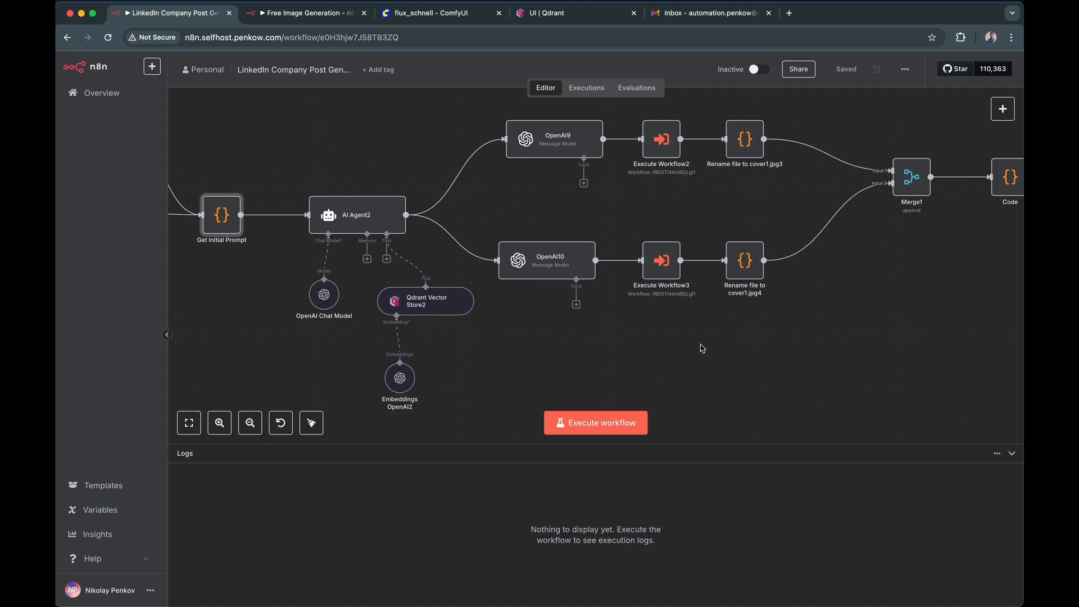
left_click_drag(650, 337, 706, 336)
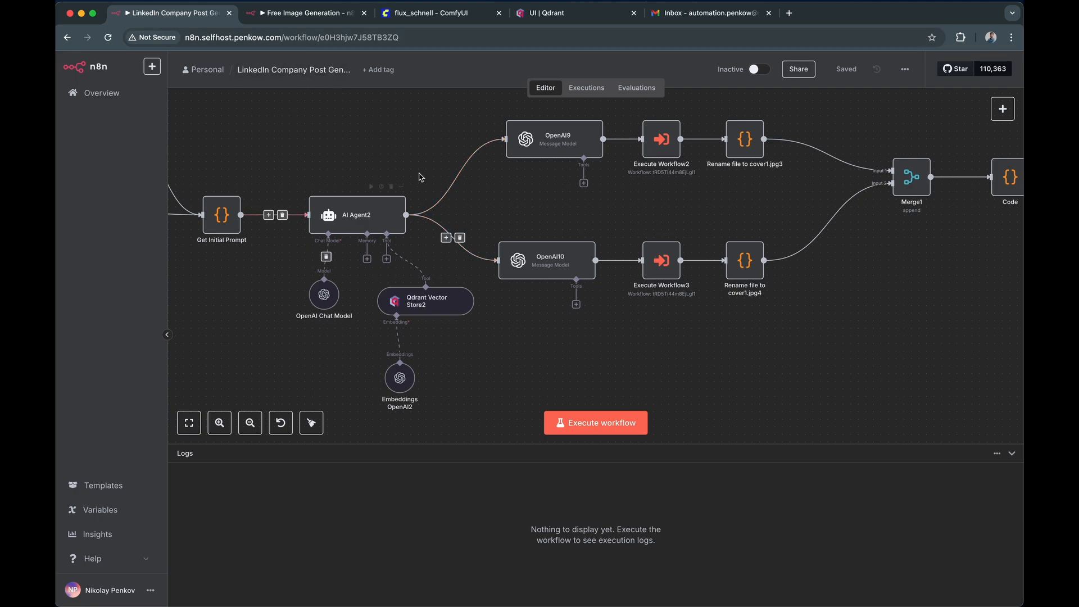
- Open the Free Image Generation workflow and review the request settings of its Submit Request1 and Fetch Status1 nodes
left_click(317, 14)
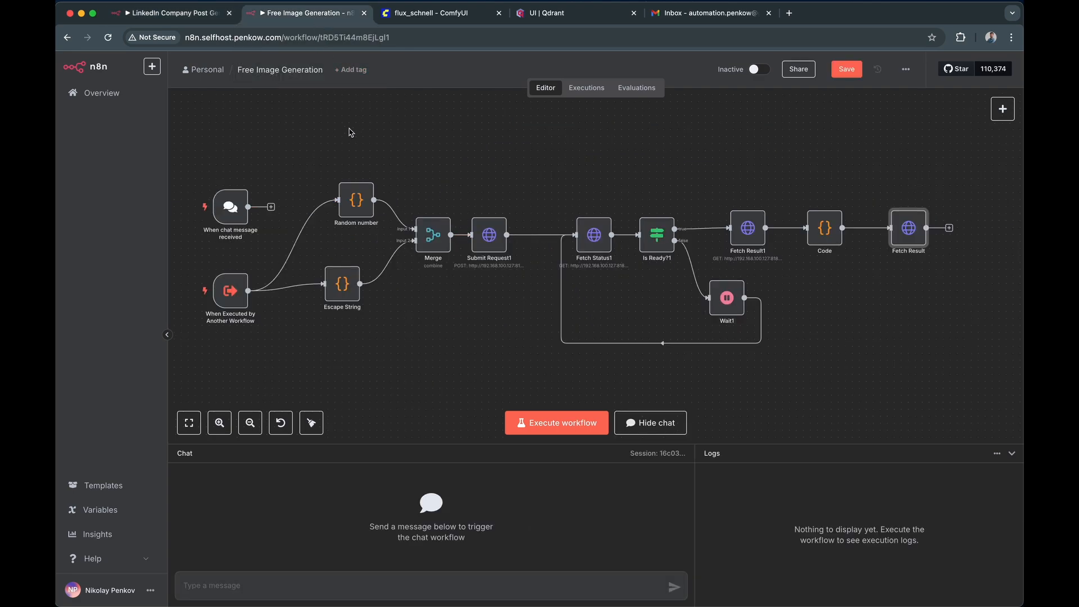
left_click_drag(289, 161, 318, 141)
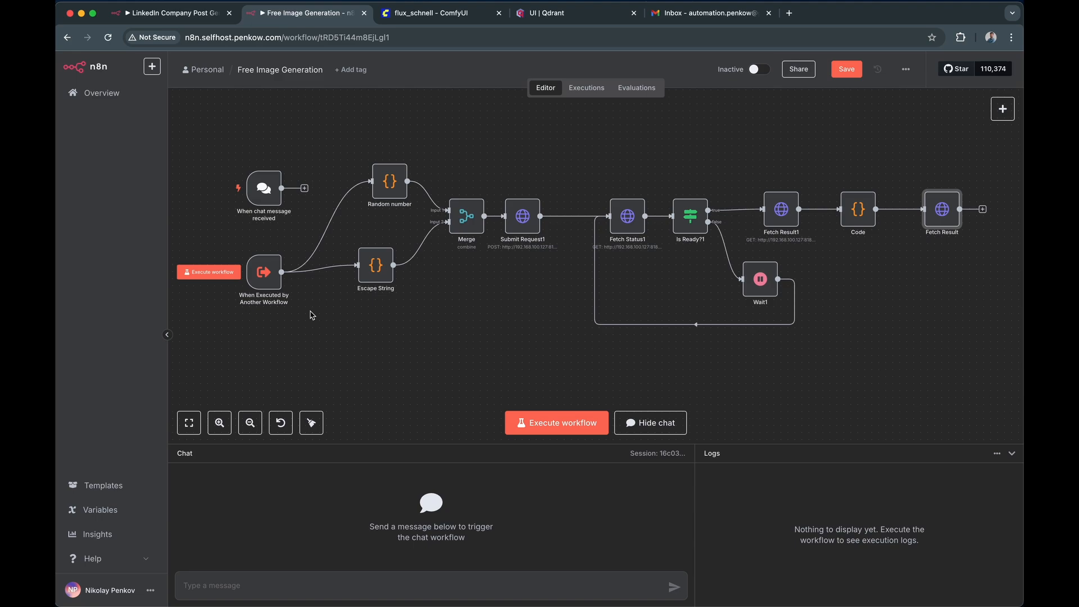
double_click(522, 216)
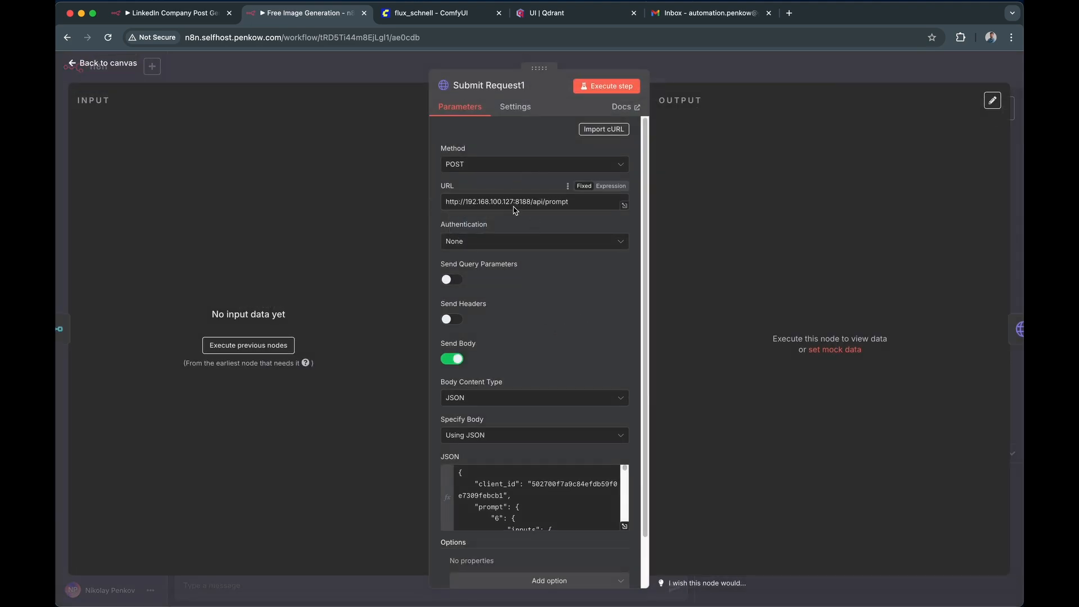
key("Escape")
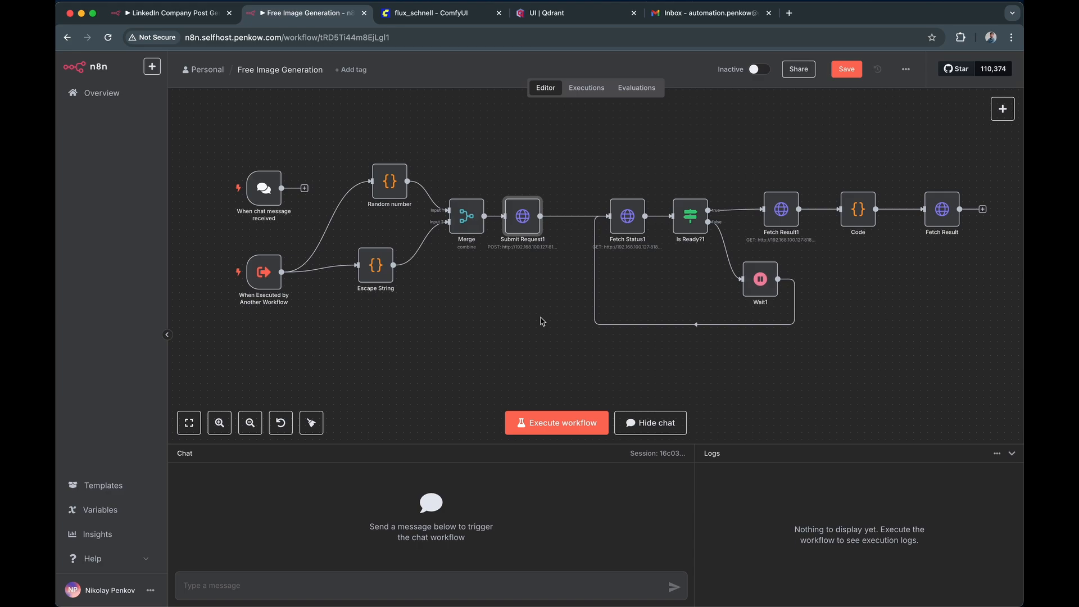
double_click(624, 226)
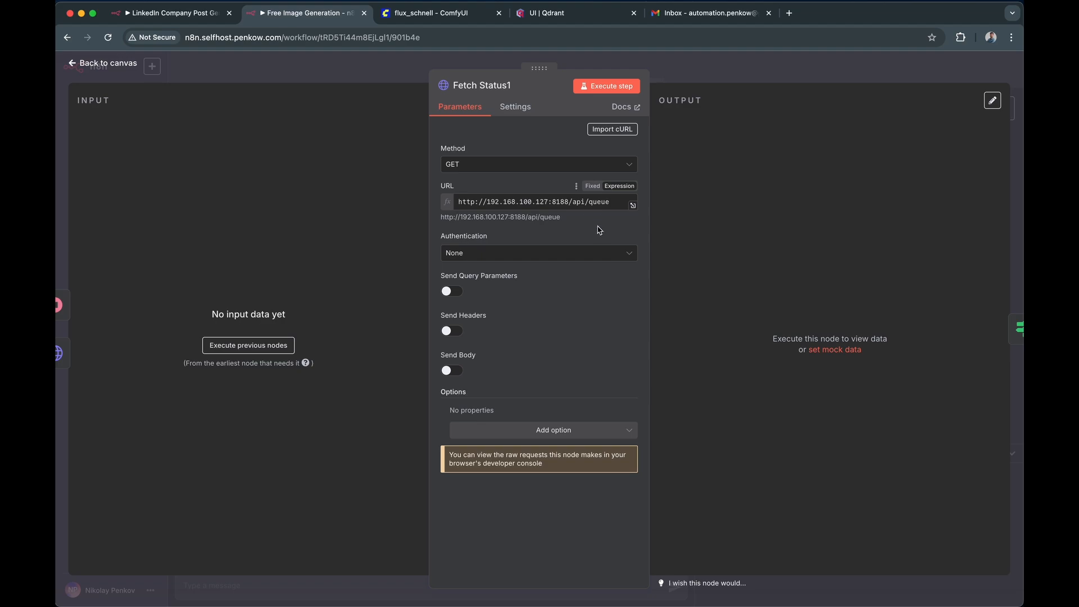
key("Escape")
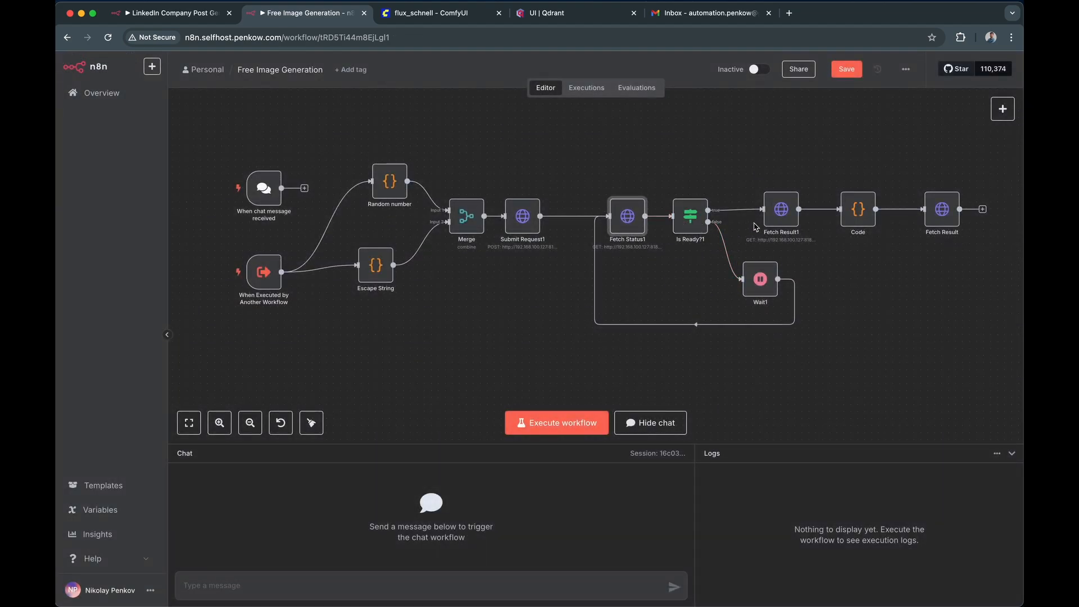
- Review the request URLs of the Fetch Result1 and Fetch Result nodes in the image generation workflow
left_click(789, 223)
double_click(789, 223)
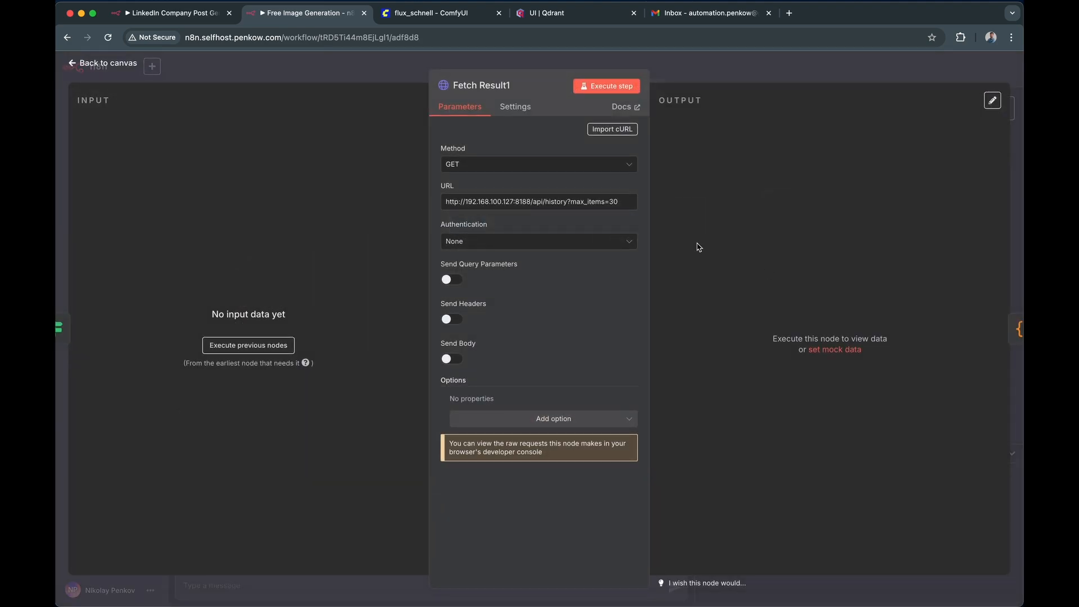
left_click(765, 74)
double_click(937, 214)
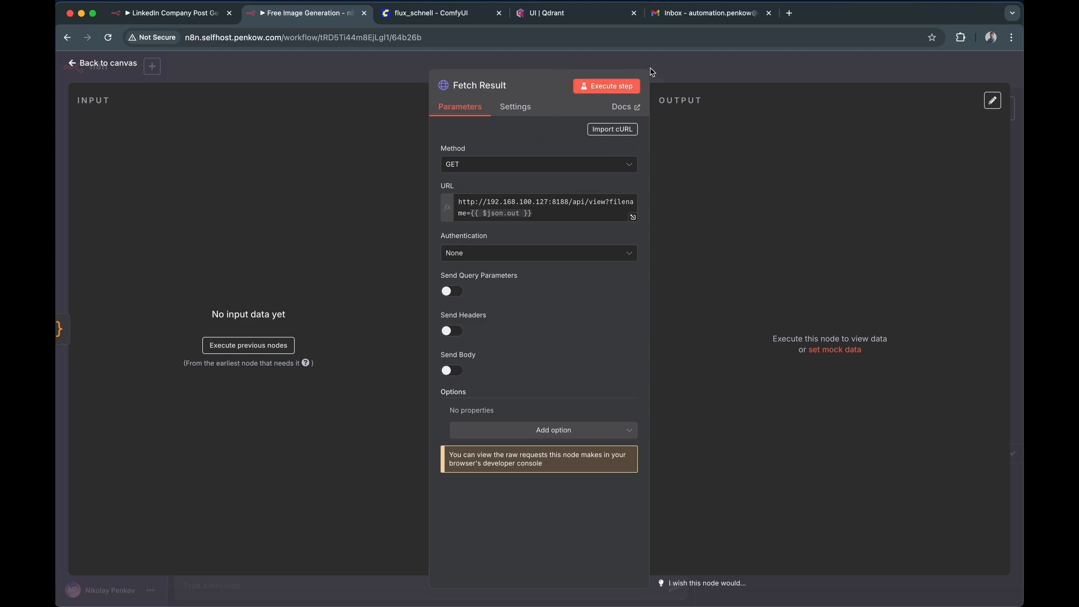
left_click(683, 67)
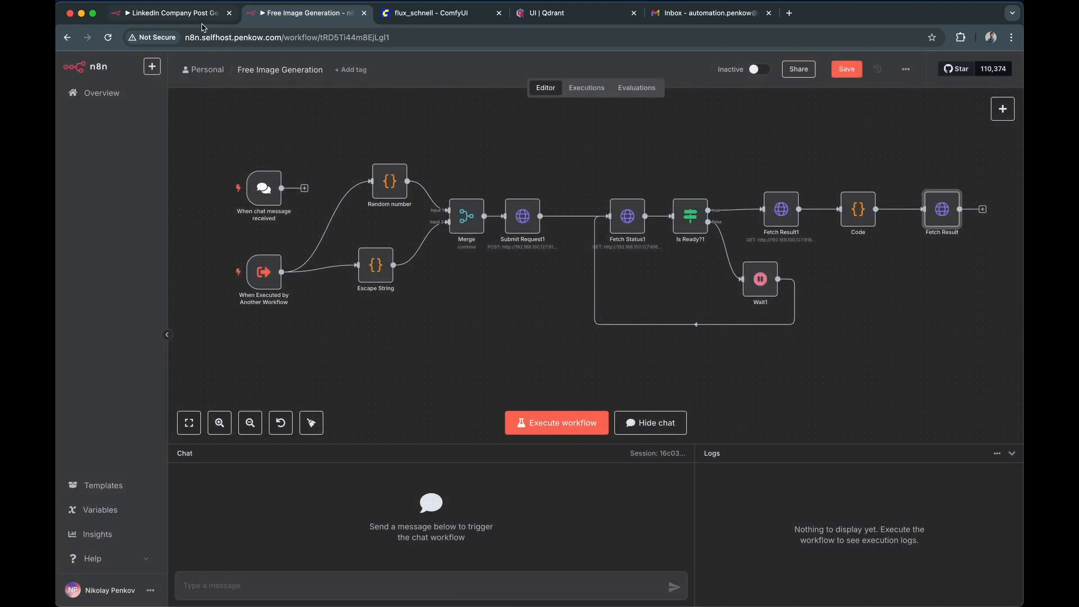
- Return to the LinkedIn company post workflow and examine the Gmail Trigger1 filters and the CheckIsReply code
left_click(179, 21)
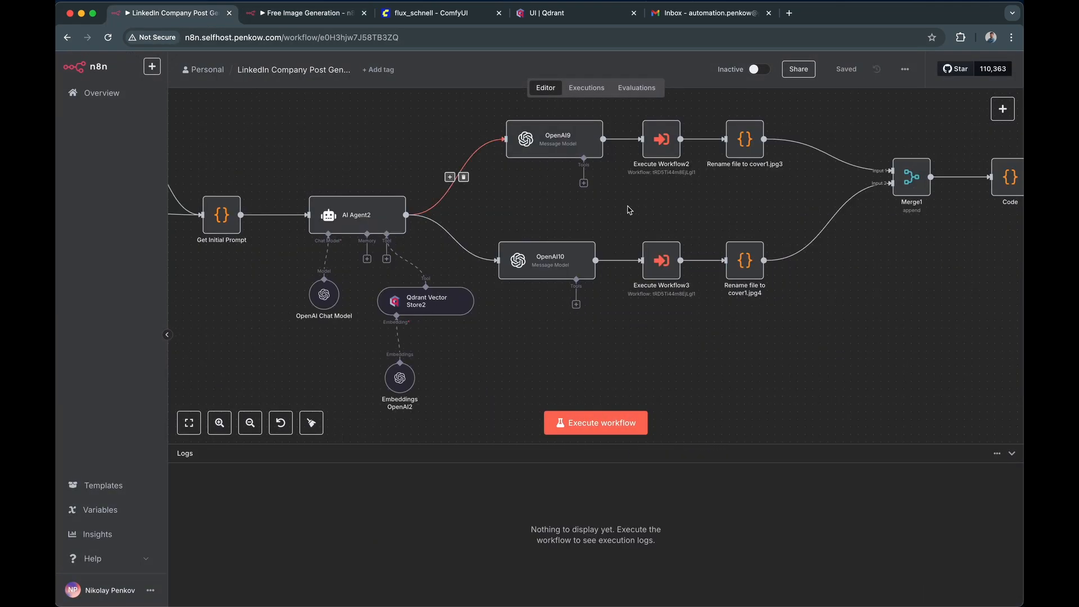
scroll(681, 172, "up", 3)
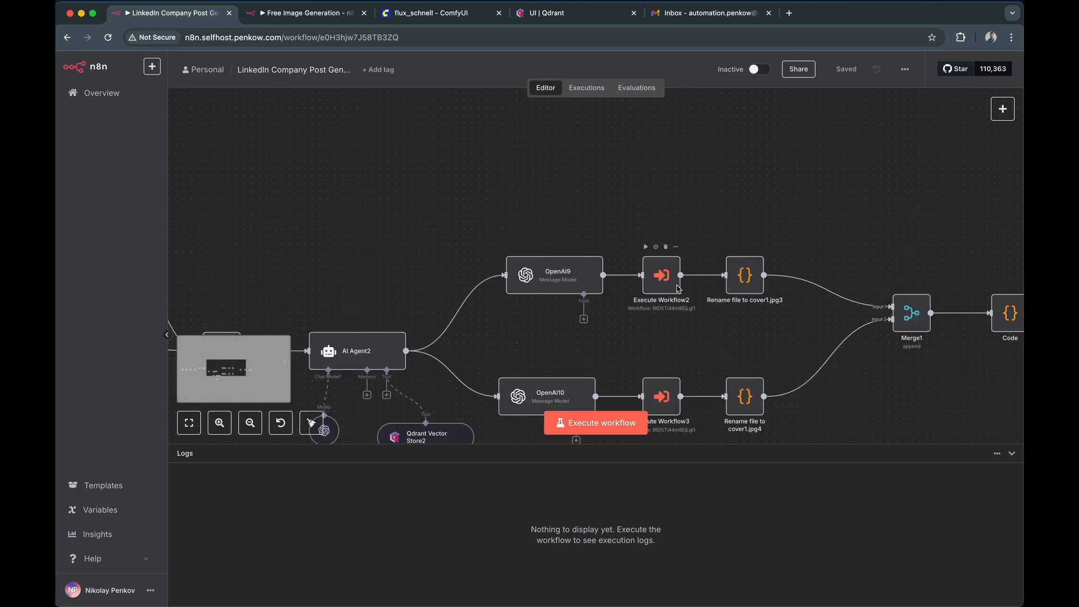
scroll(545, 267, "up", 5)
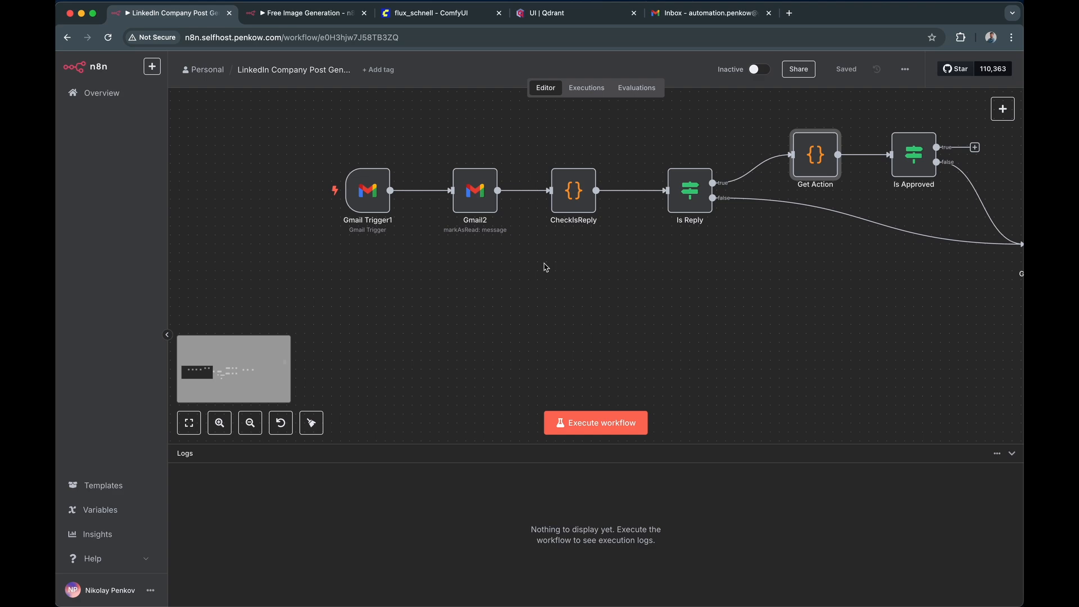
double_click(367, 191)
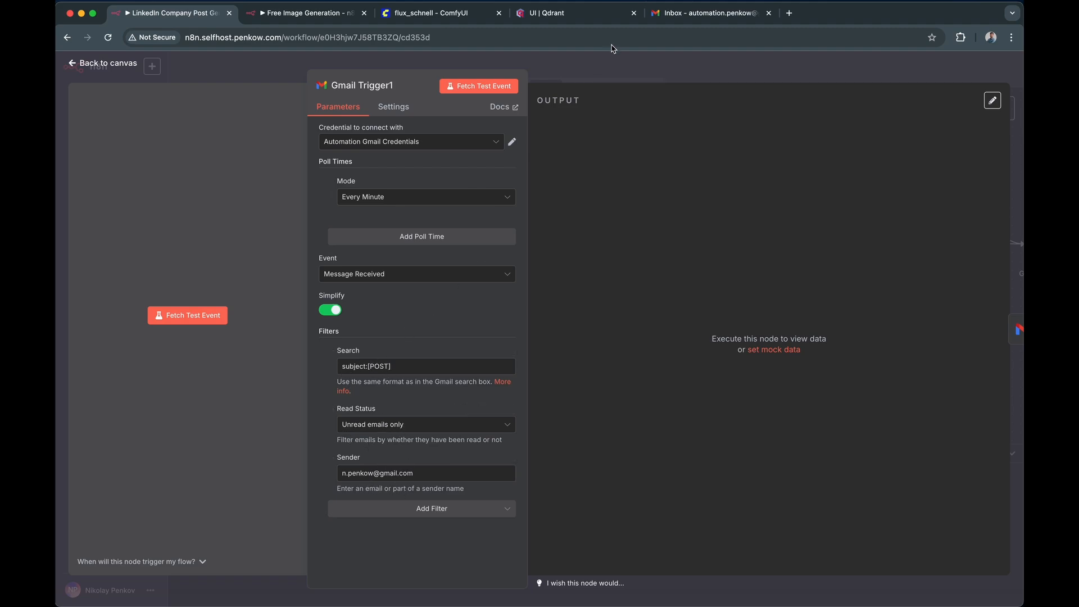
left_click(620, 65)
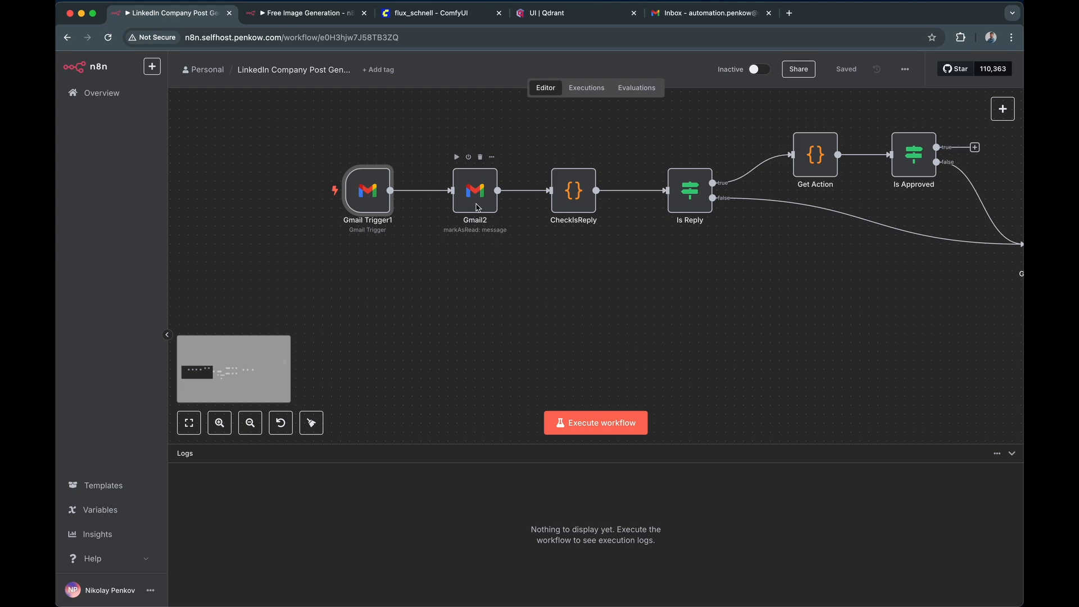
double_click(563, 205)
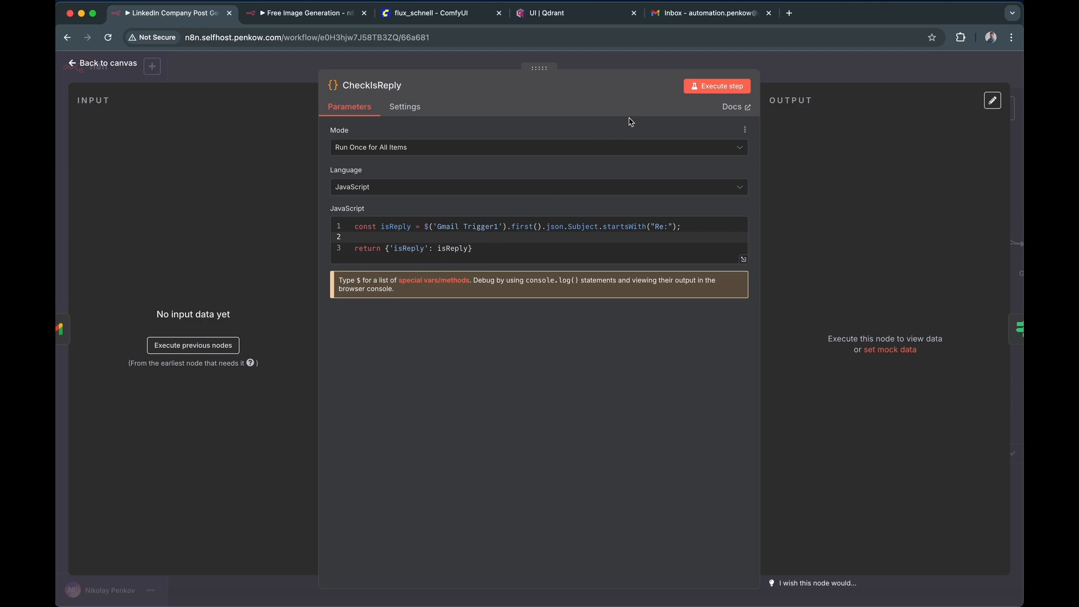
key("Escape")
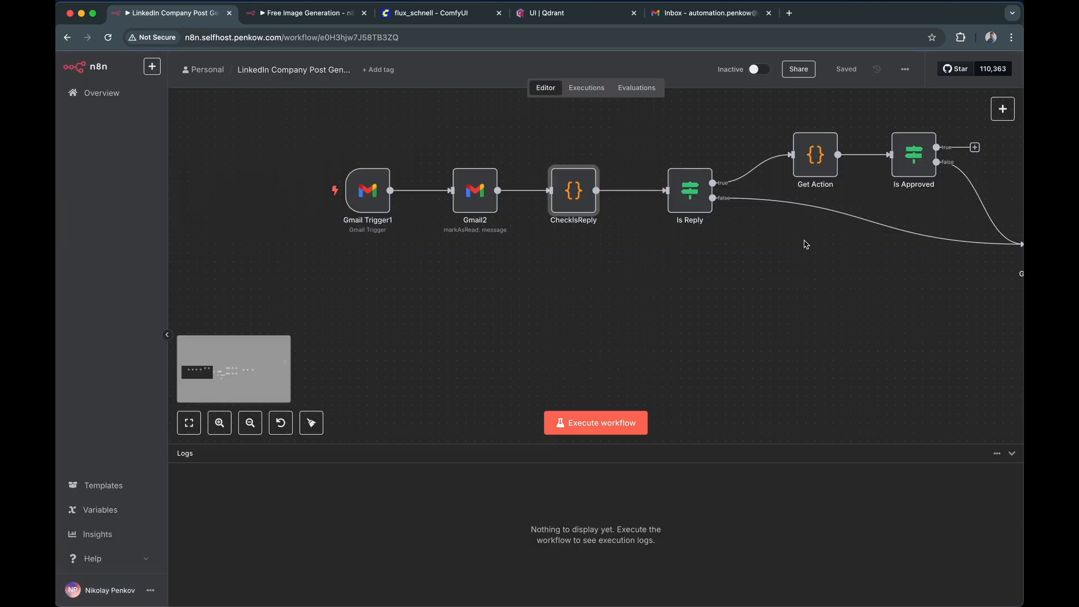
- Examine the reply branch, checking the Get Action node's code and the Is Approved node's condition
scroll(730, 242, "right", 10)
right_click(770, 234)
left_click(622, 274)
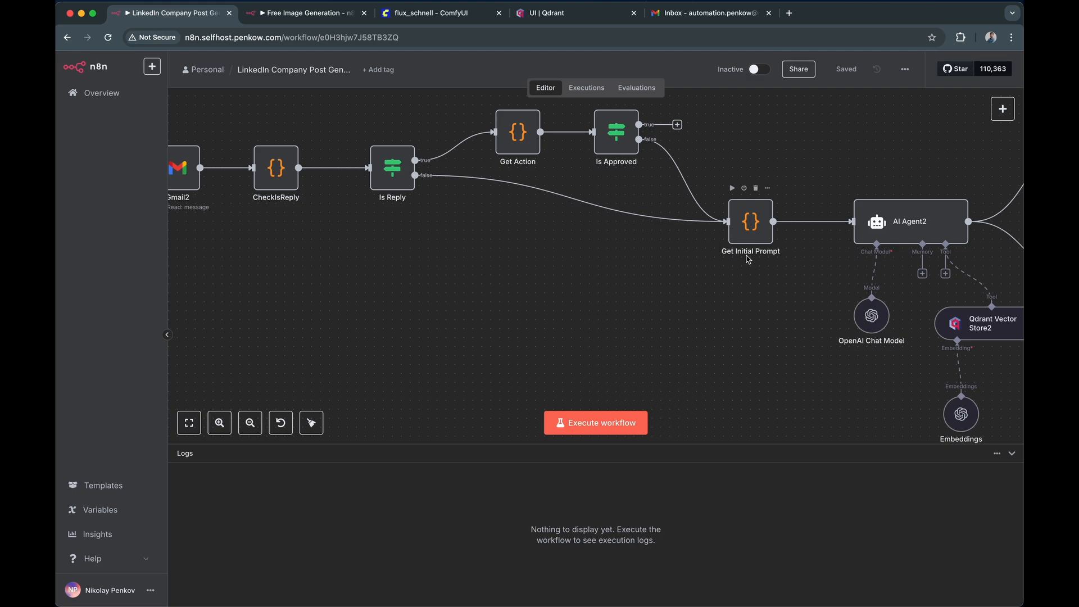
left_click_drag(788, 273, 551, 282)
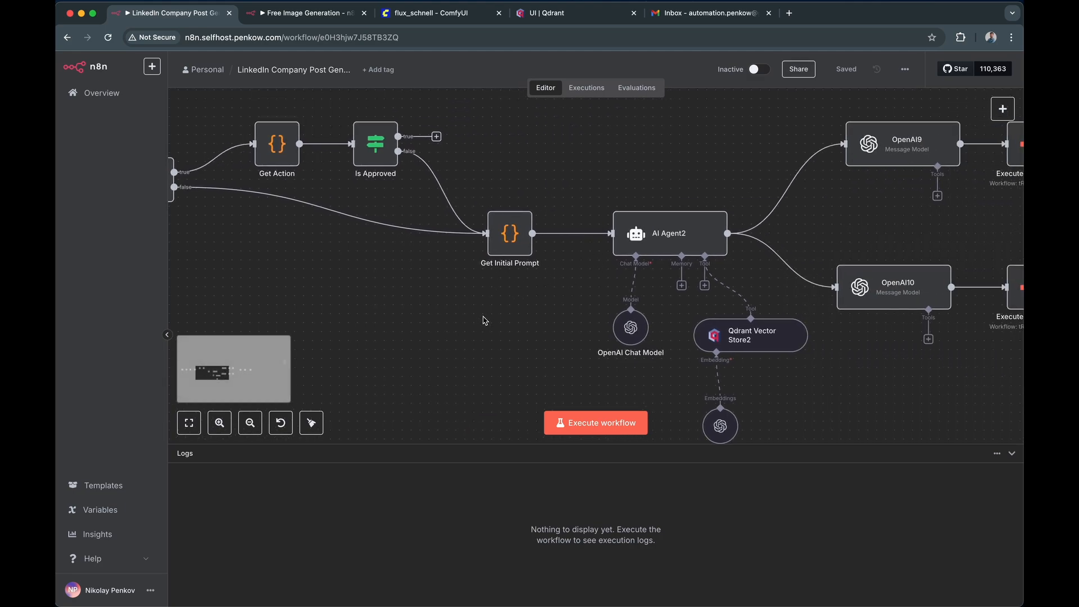
left_click_drag(479, 316, 613, 320)
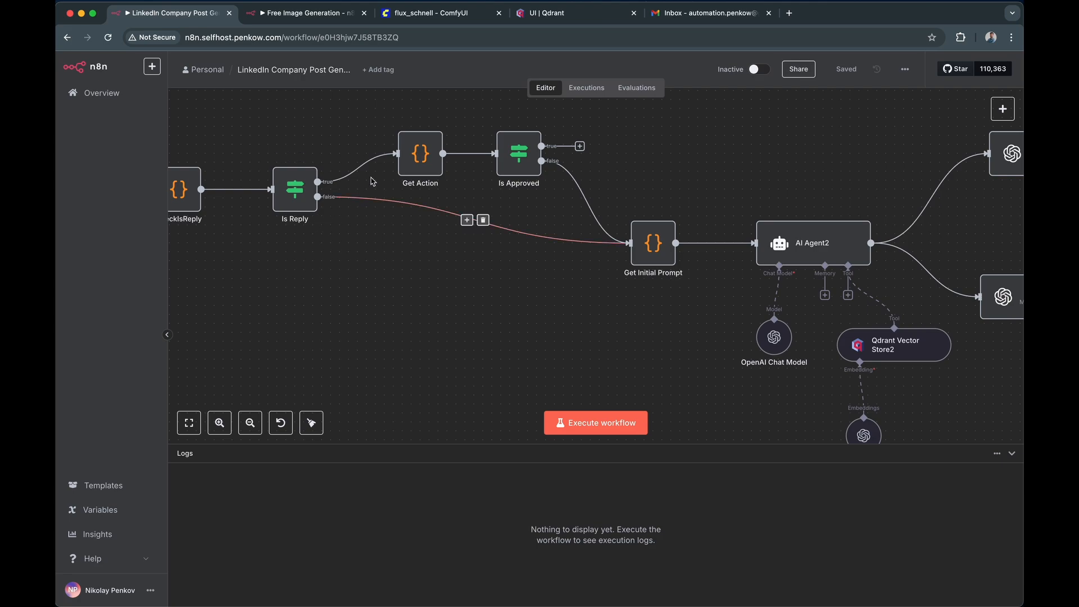
left_click(420, 158)
double_click(420, 158)
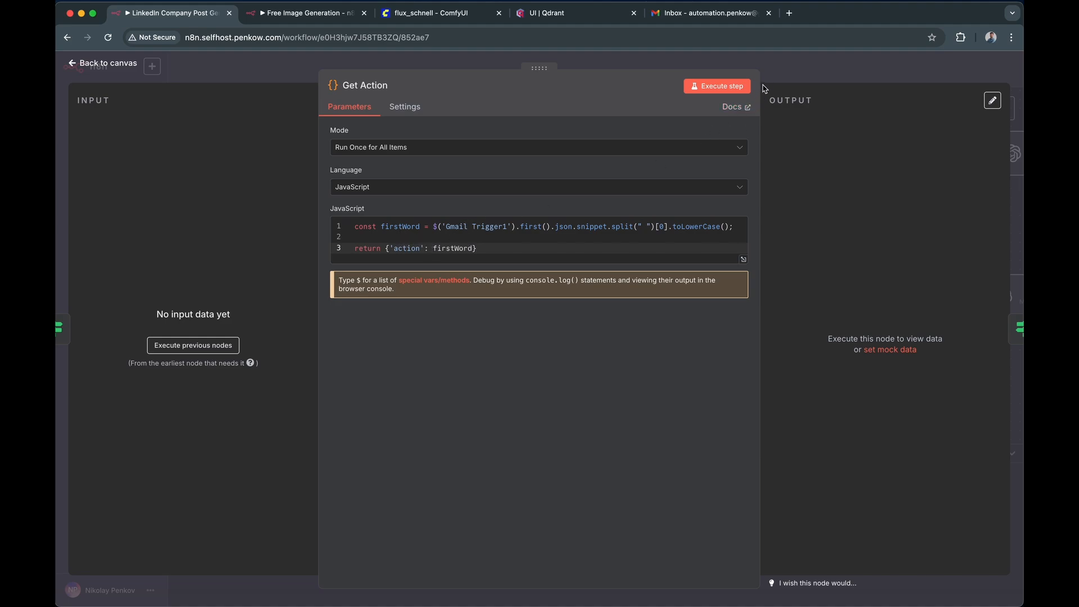
left_click(776, 69)
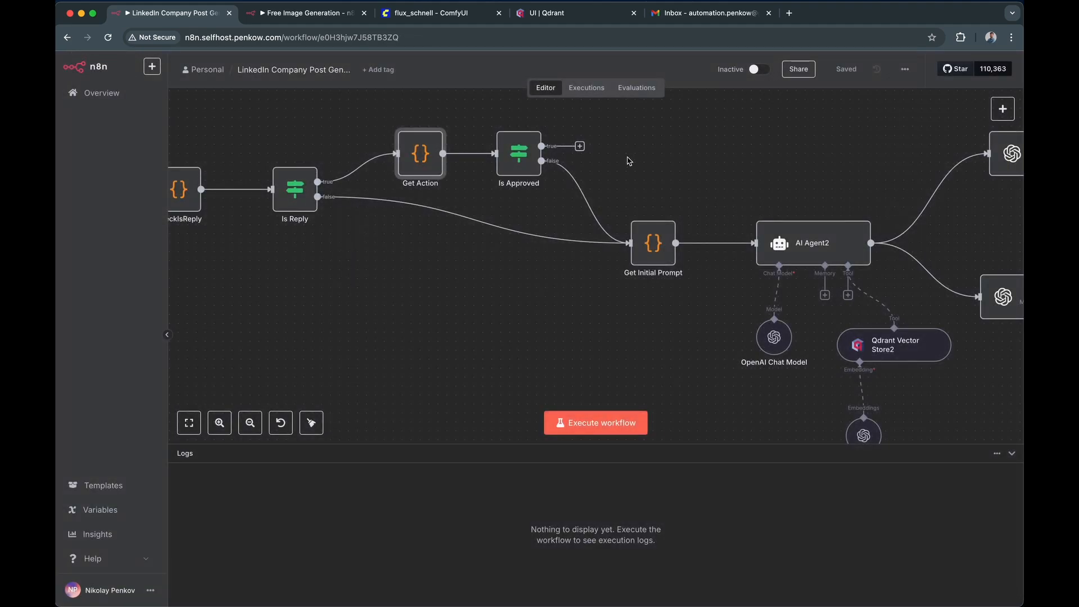
double_click(519, 170)
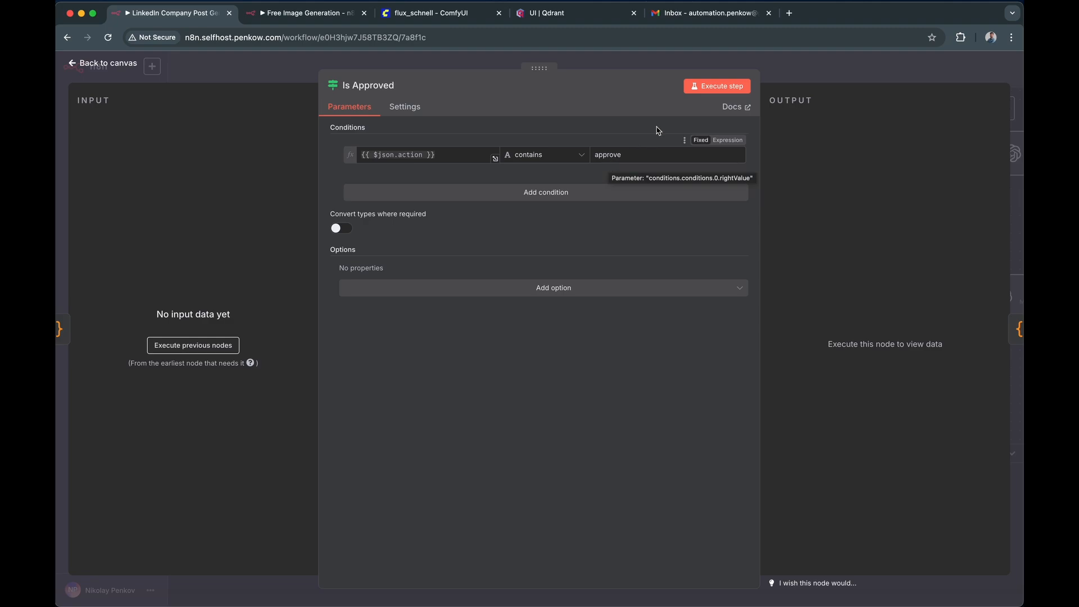
key("Escape")
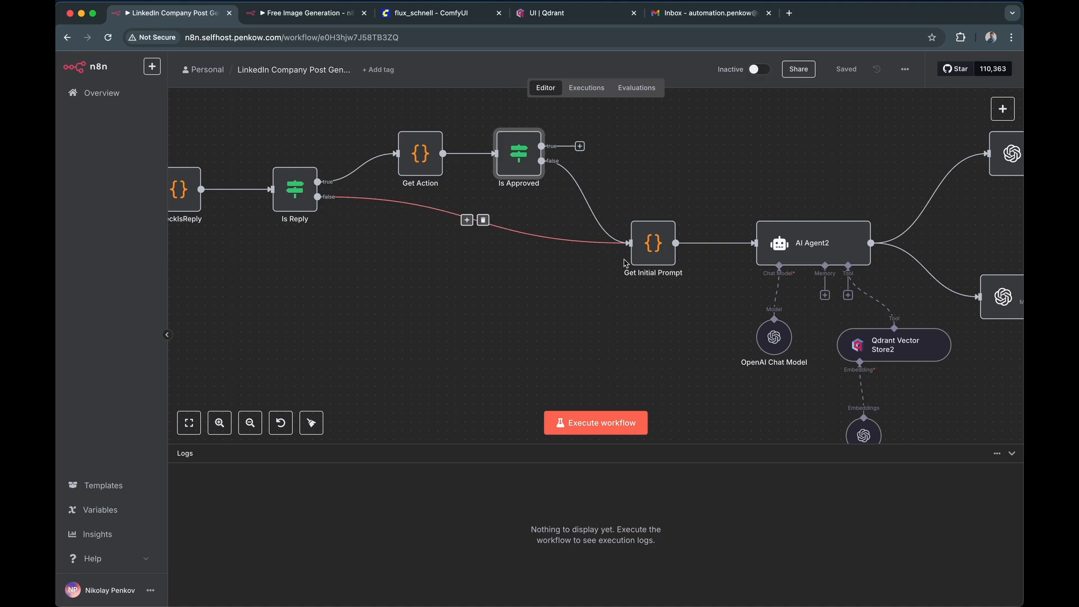
- Follow the flow past AI Agent2 and its vector store, and examine the OpenAI9 node's model and image prompt
scroll(628, 264, "right", 5)
scroll(462, 244, "right", 5)
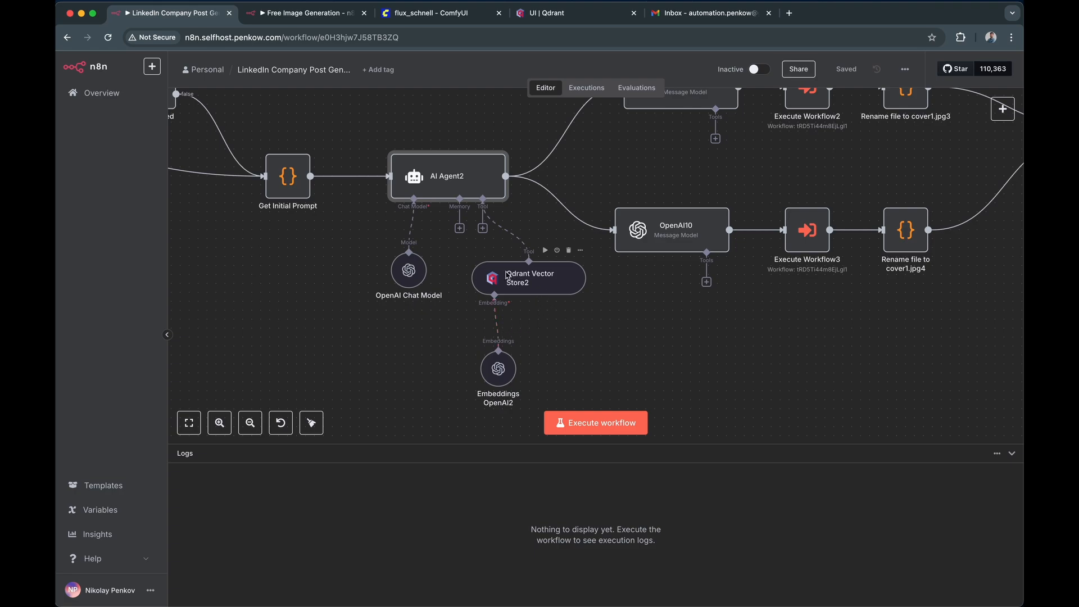
scroll(507, 275, "right", 2)
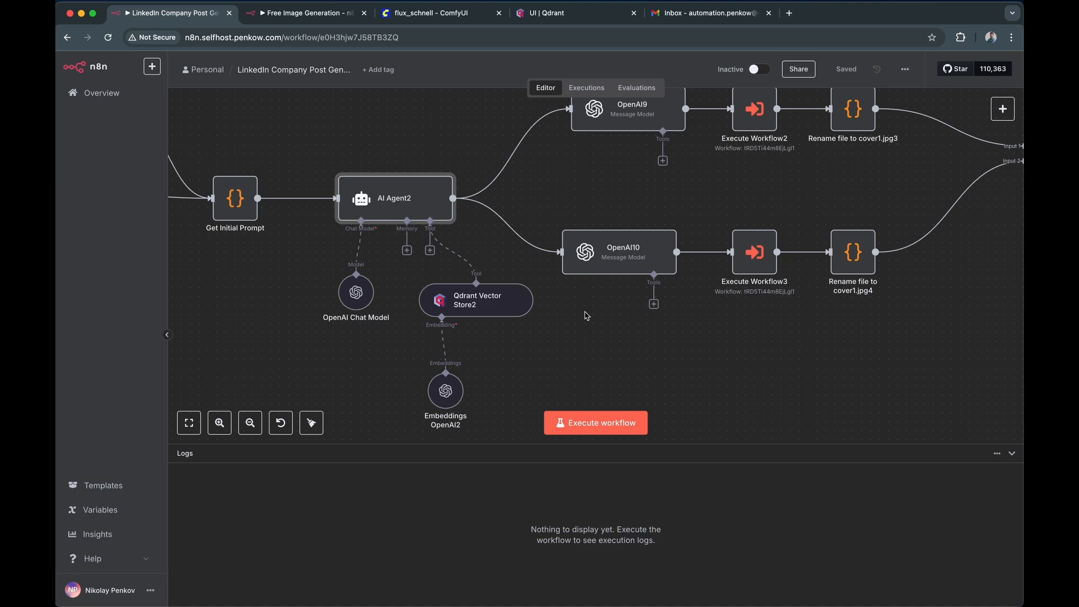
scroll(700, 326, "right", 2)
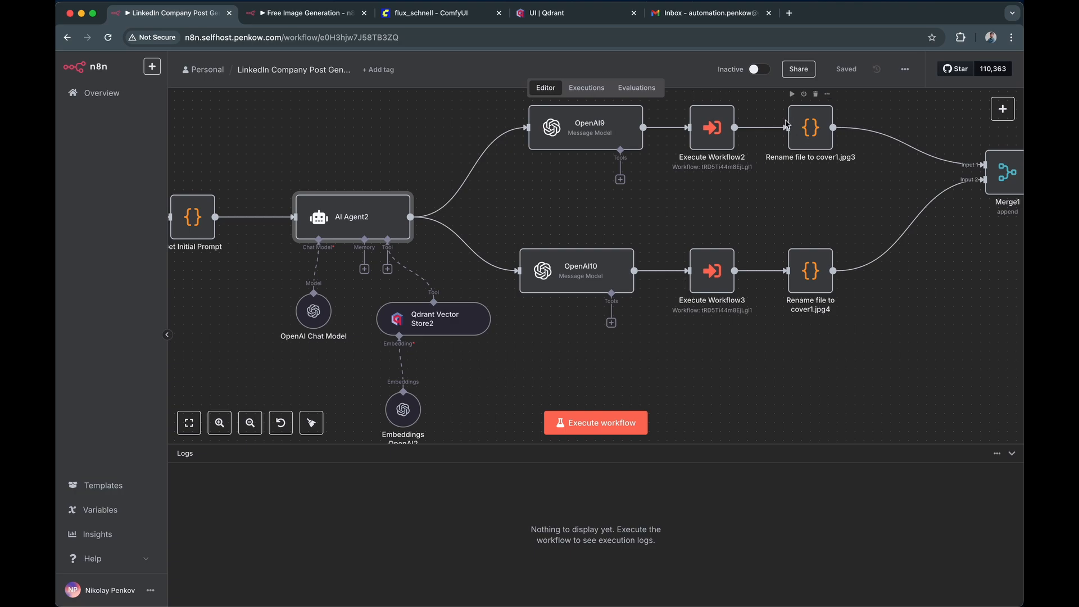
scroll(731, 247, "right", 2)
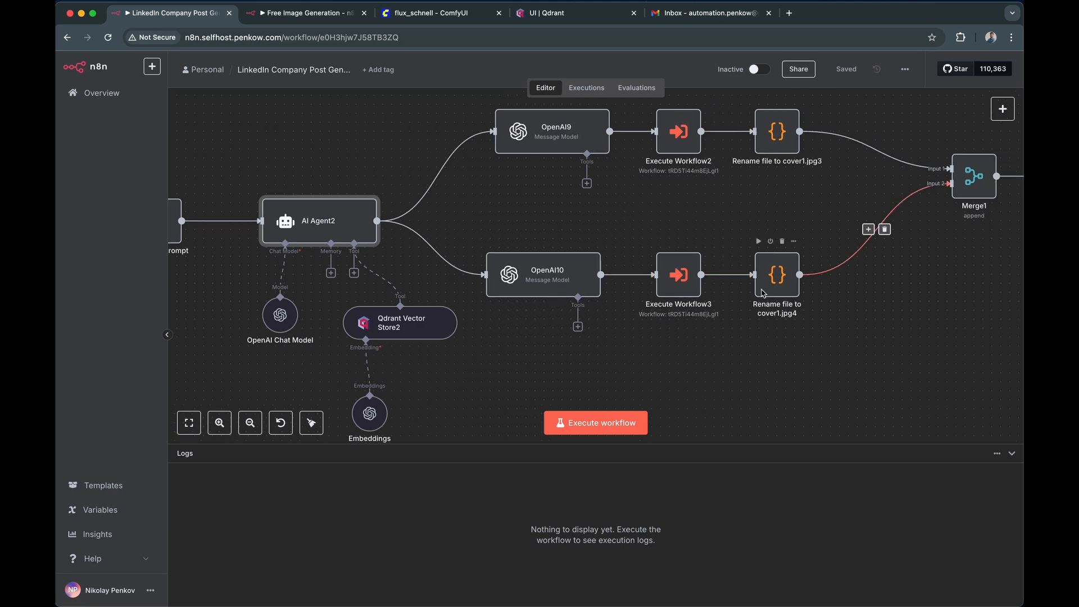
double_click(559, 147)
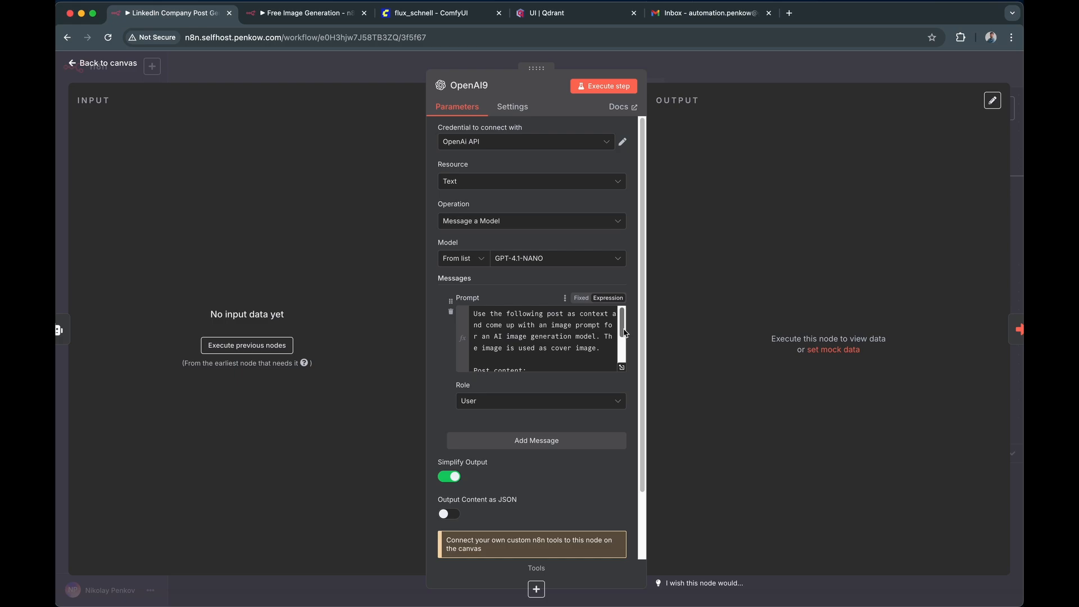
key("Escape")
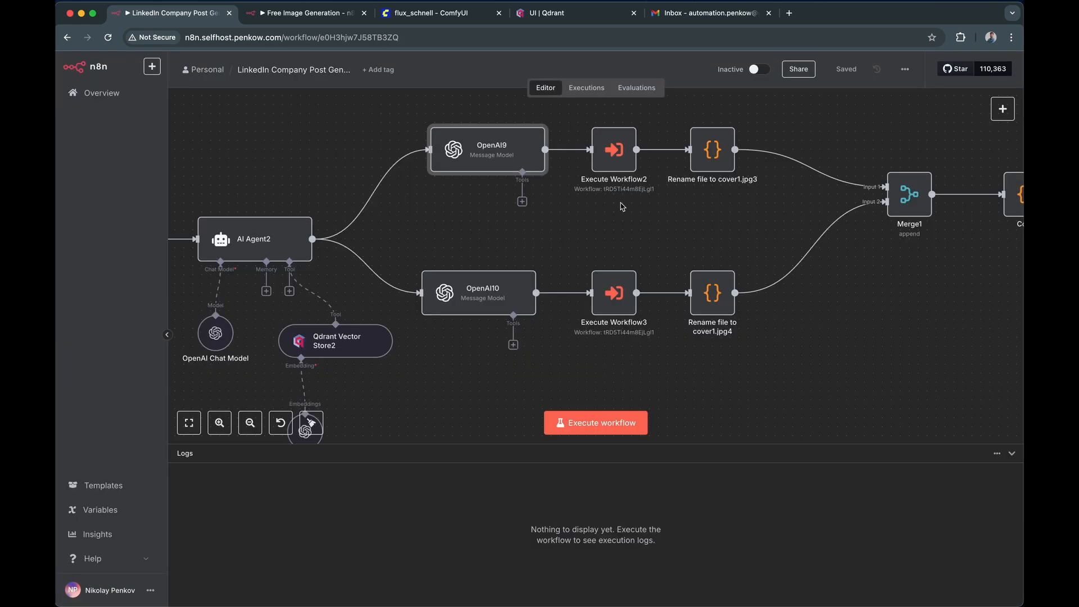
- Follow the image branches through Merge1 and Code, and open the Gmail1 node to examine its reply and attachment settings
mouse_move(623, 171)
left_click_drag(712, 198, 611, 223)
mouse_move(624, 168)
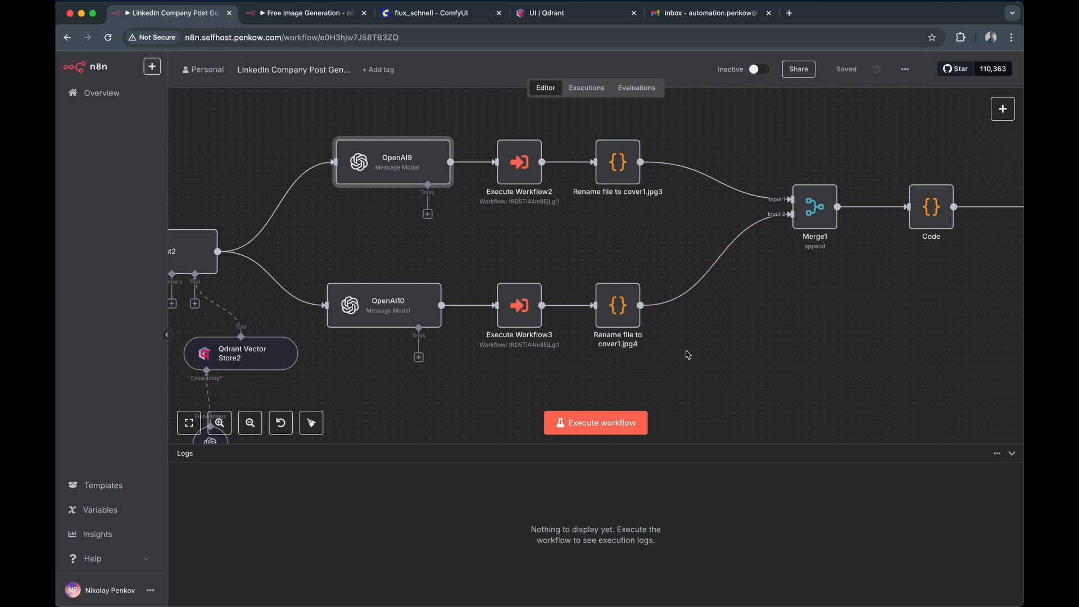
left_click_drag(923, 271, 644, 296)
left_click(655, 248)
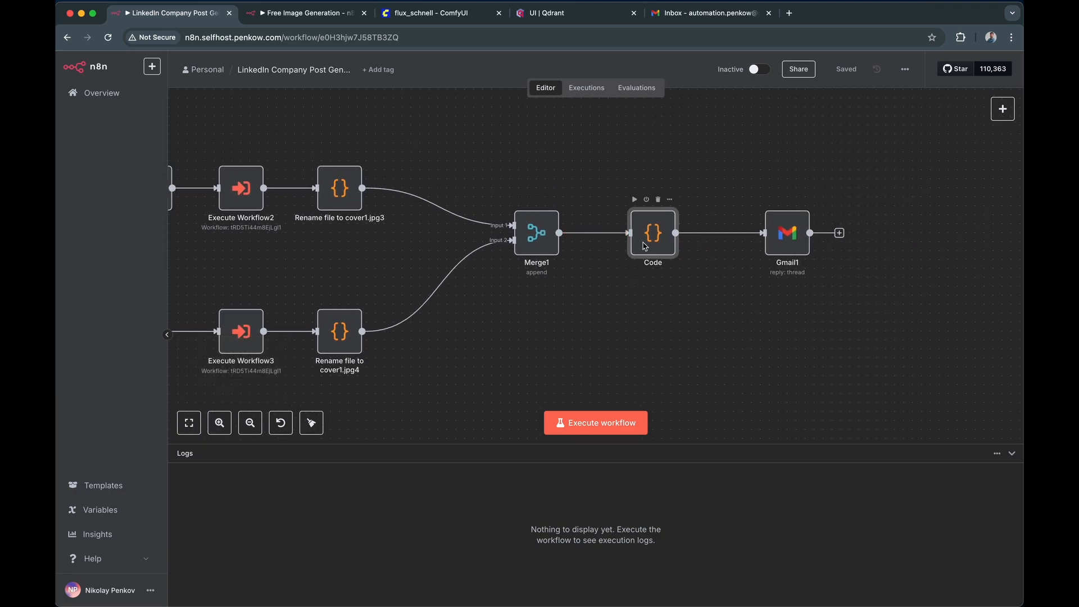
double_click(782, 245)
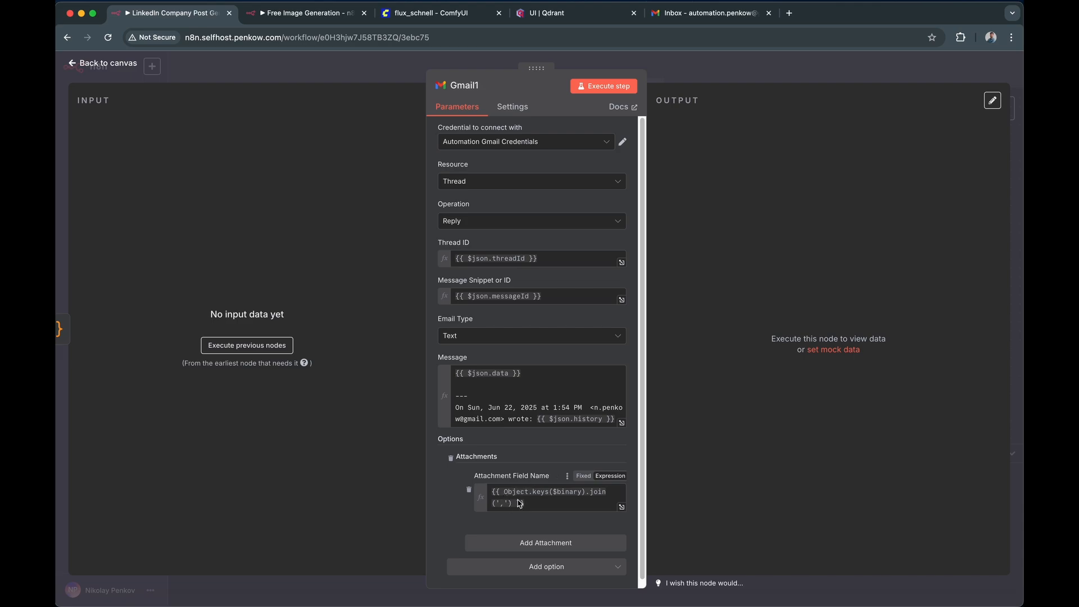
- Close the Gmail1 node and e-mail the automation inbox, subject "[POST] Facebook post", body "Generate a post about Facebook and scoobie doo"
left_click(747, 76)
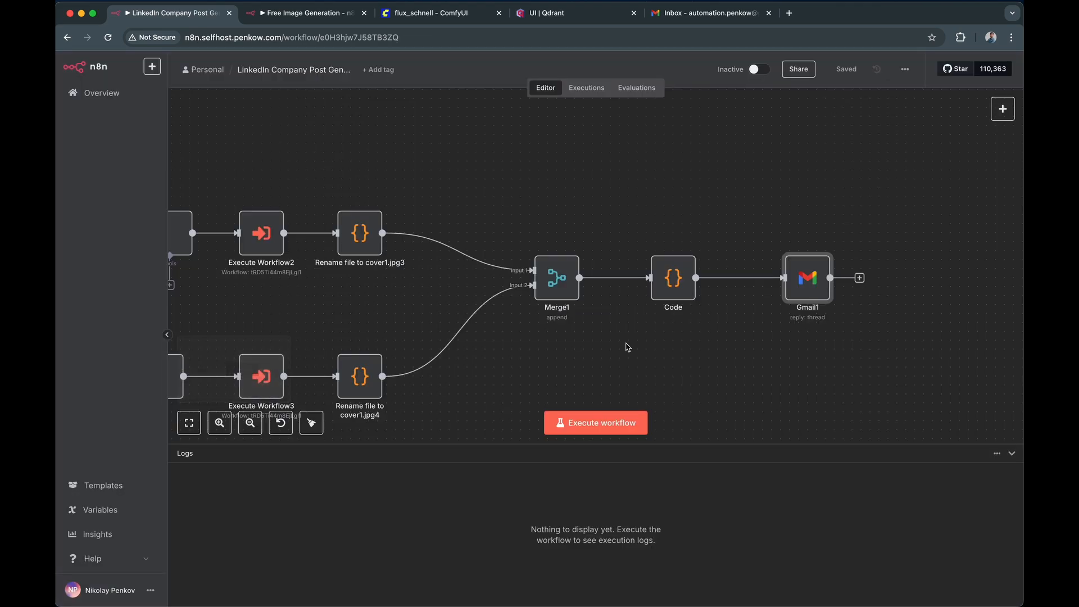
scroll(577, 353, "down", 5)
left_click_drag(270, 227, 652, 203)
left_click_drag(563, 195, 613, 189)
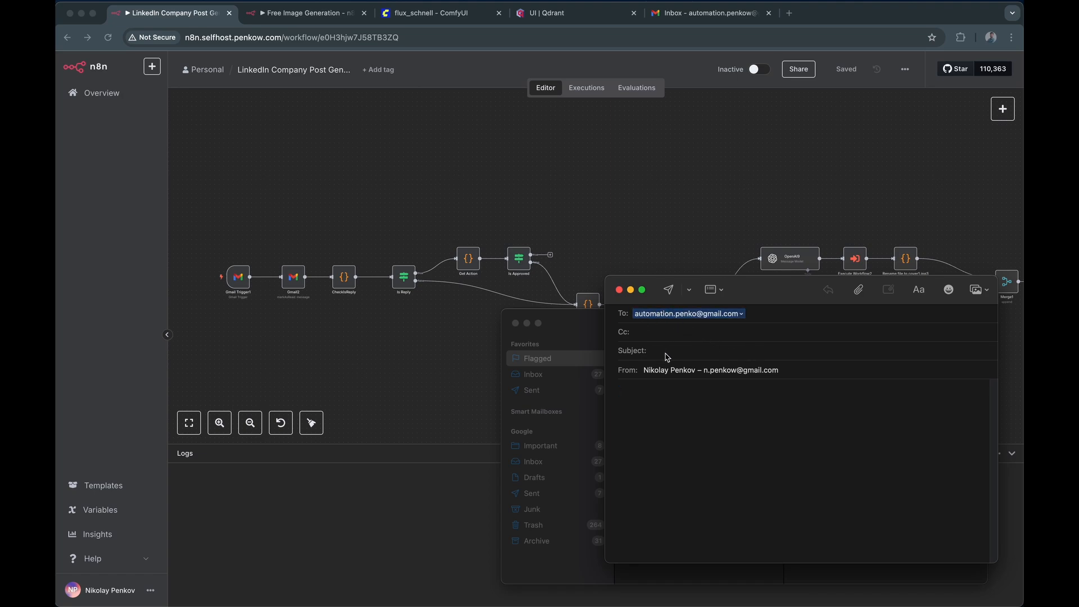
type("[POST] Facebook post")
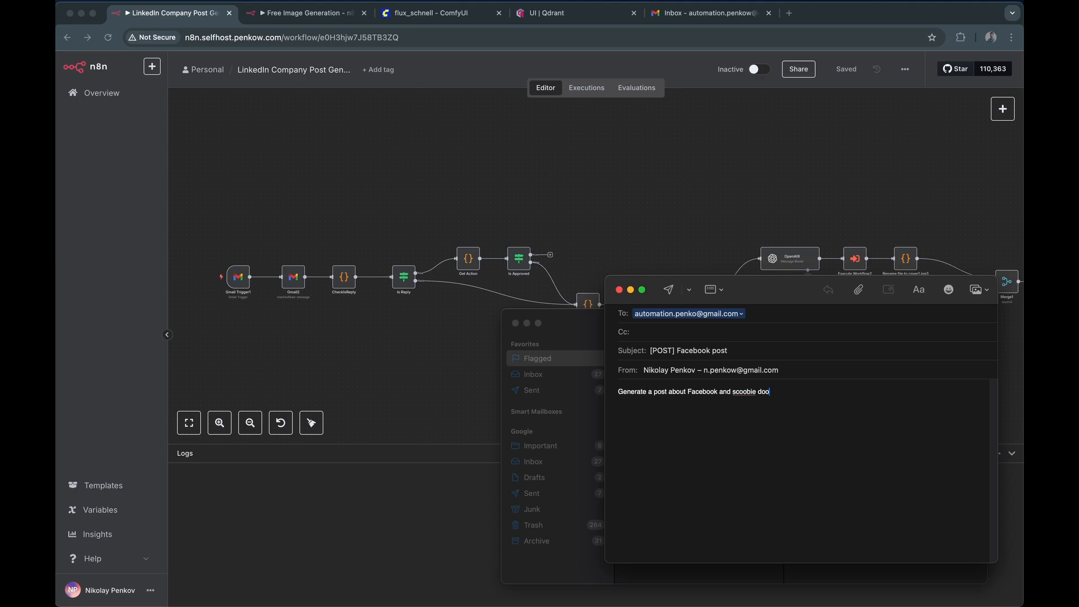
left_click(672, 292)
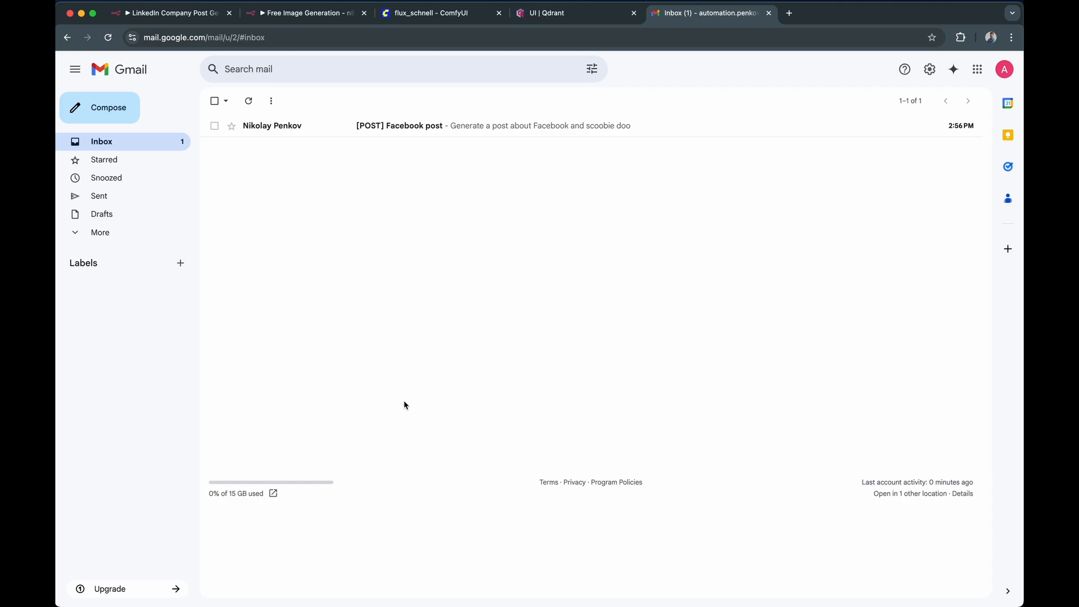
- Return to the LinkedIn company post workflow, execute it, and follow the run from Is Reply through AI Agent2 to the image branches
left_click(192, 17)
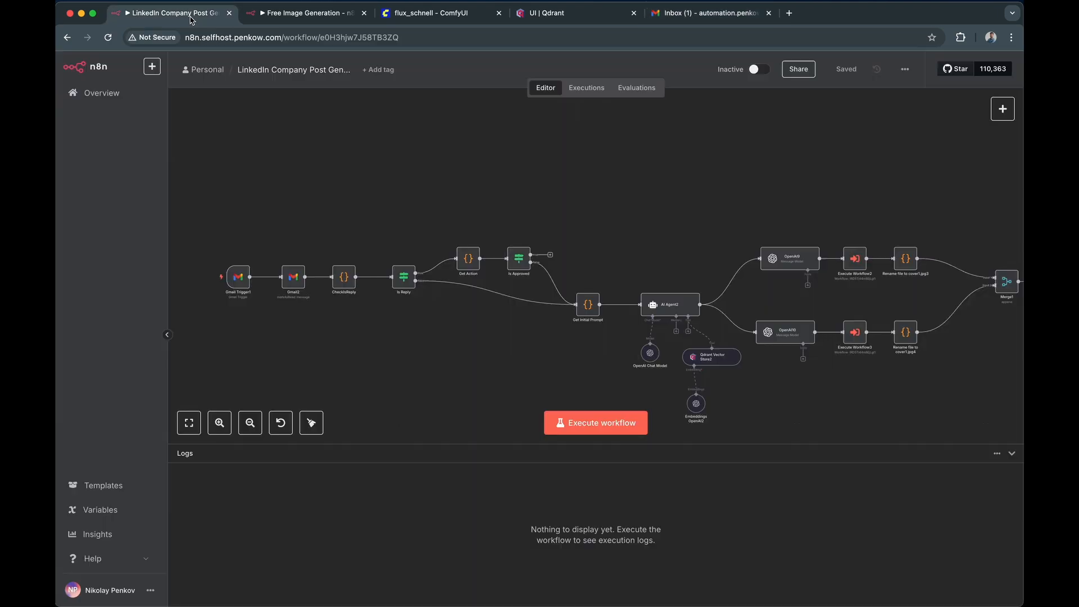
left_click(611, 427)
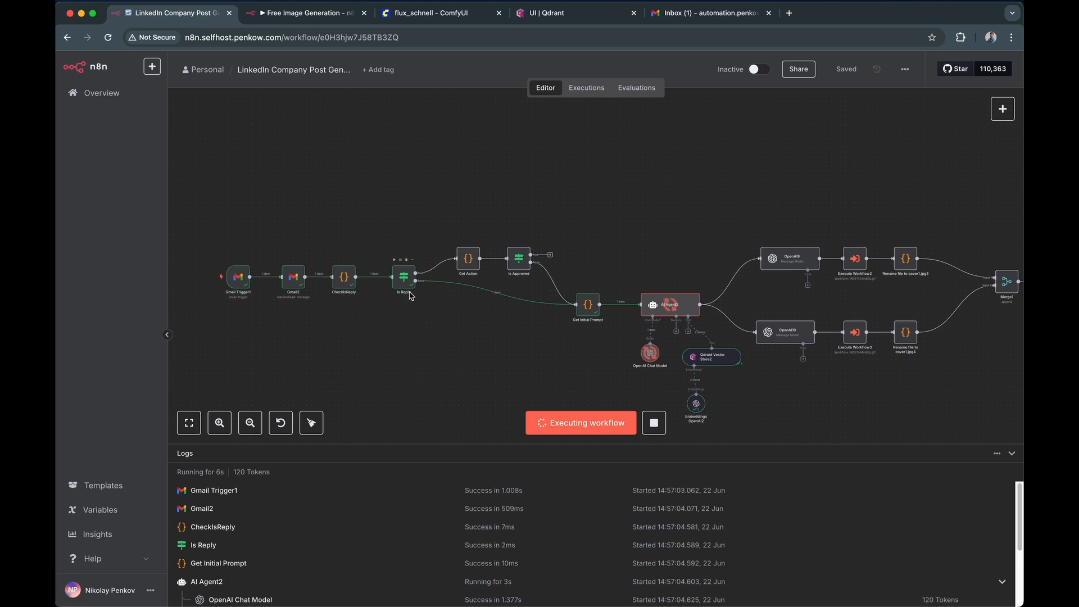
scroll(414, 289, "up", 3)
scroll(414, 290, "up", 2)
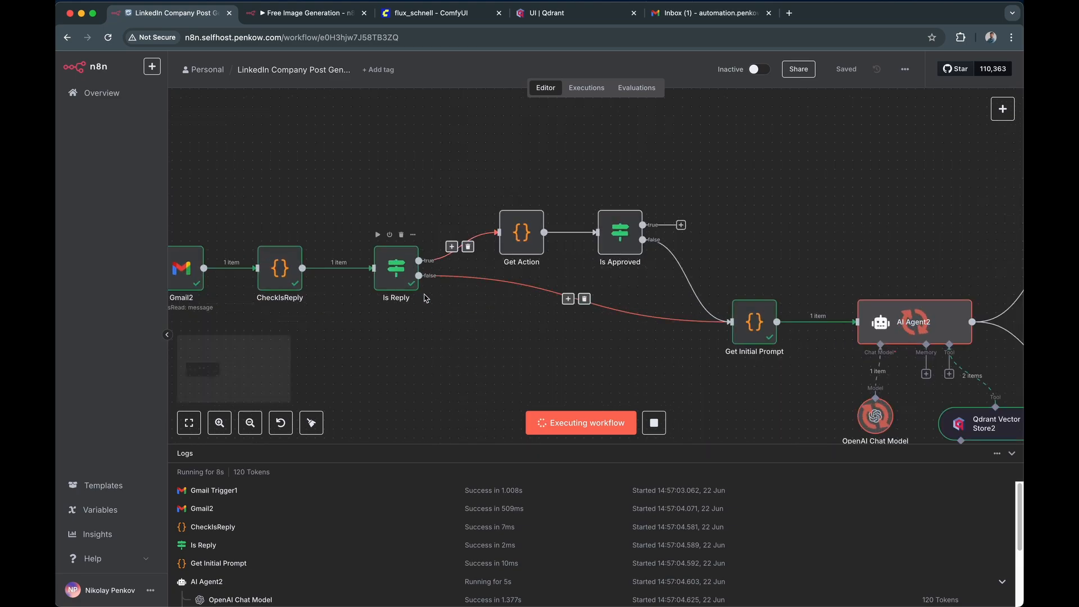
left_click_drag(643, 369, 339, 312)
mouse_move(515, 272)
scroll(515, 272, "down", 3)
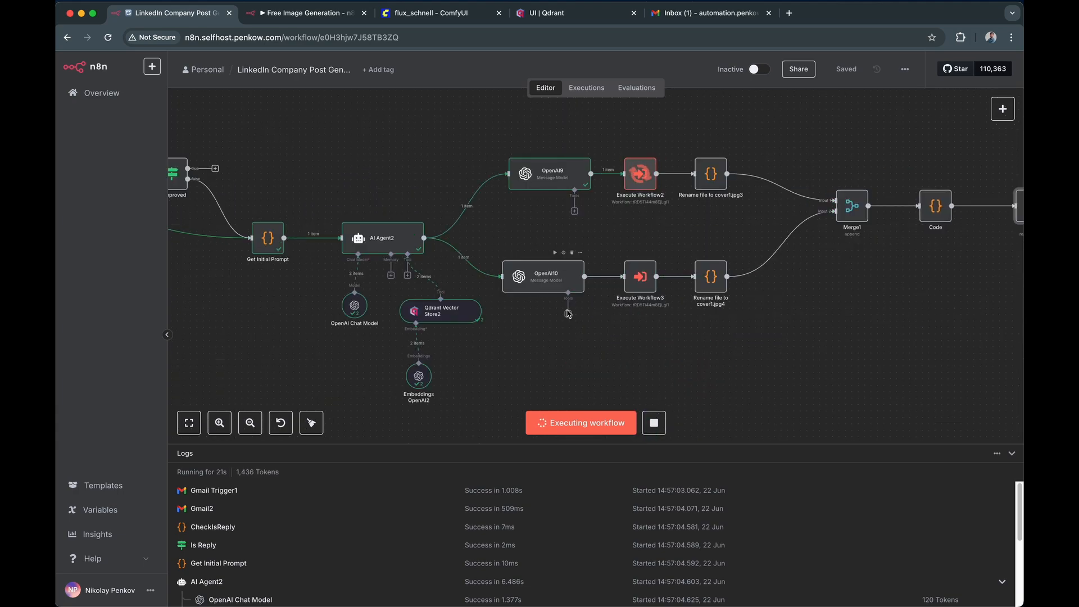
scroll(843, 320, "right", 3)
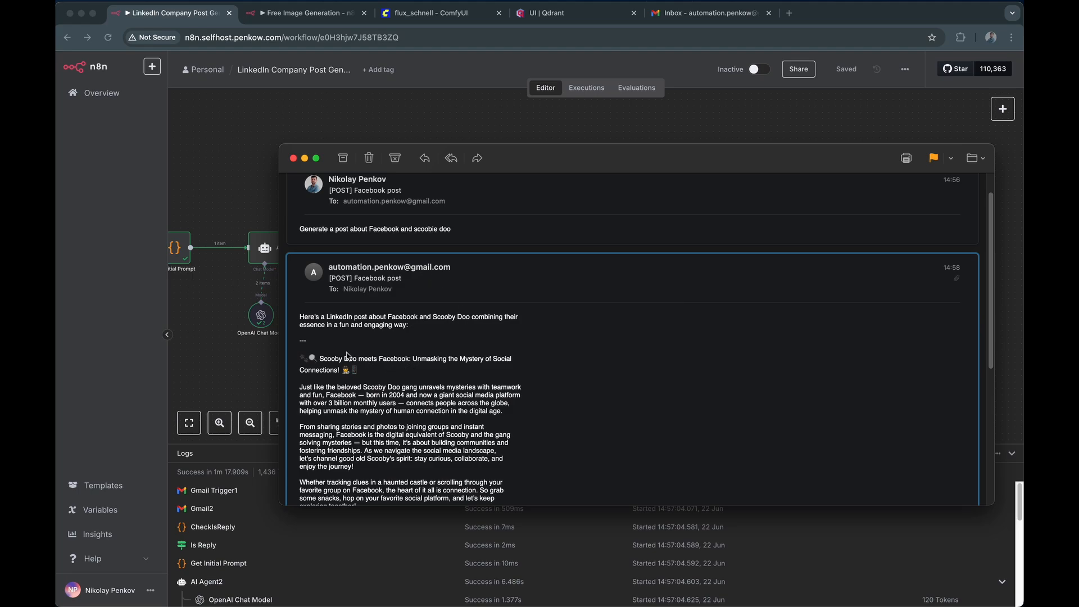
- Read the generated Facebook and Scooby Doo post in the reply e-mail and examine its attached images
scroll(356, 336, "down", 3)
scroll(357, 332, "down", 4)
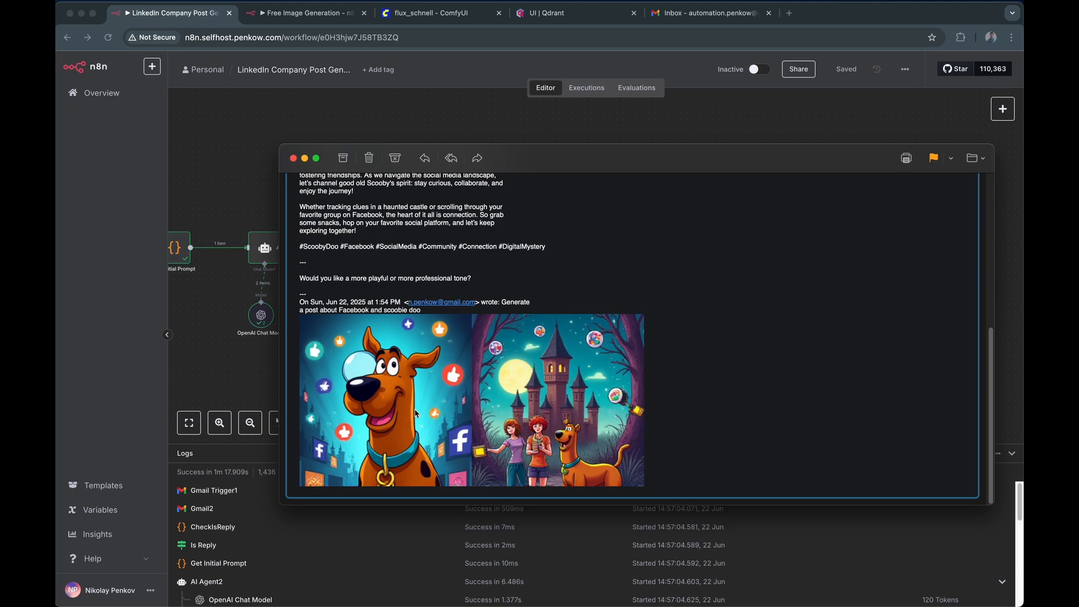
scroll(424, 421, "up", 6)
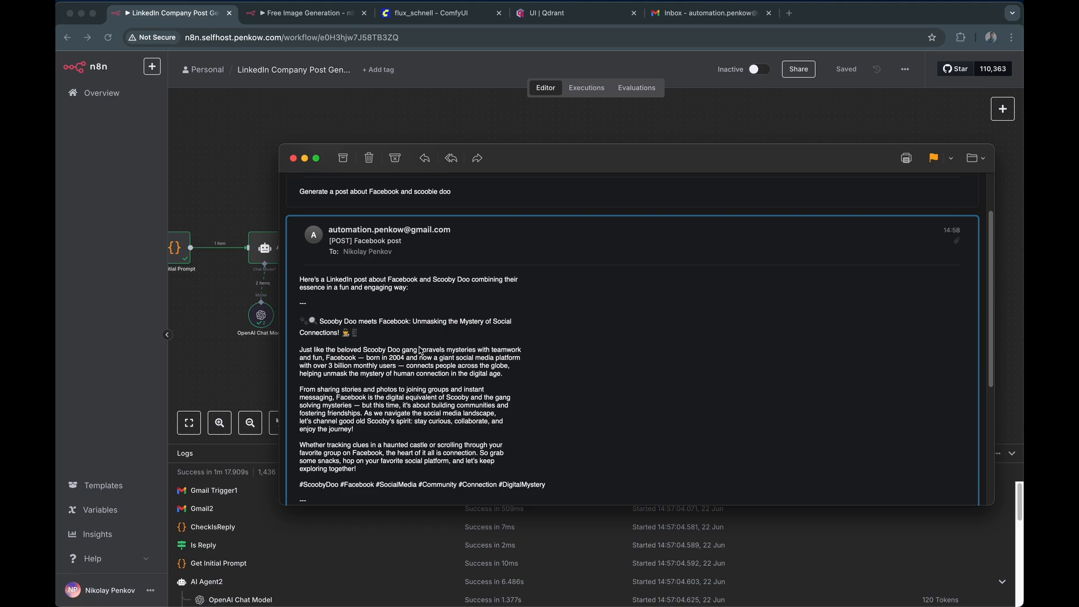
- Reply to the generated post e-mail with "Denied" and send it
left_click(426, 159)
type("Denied")
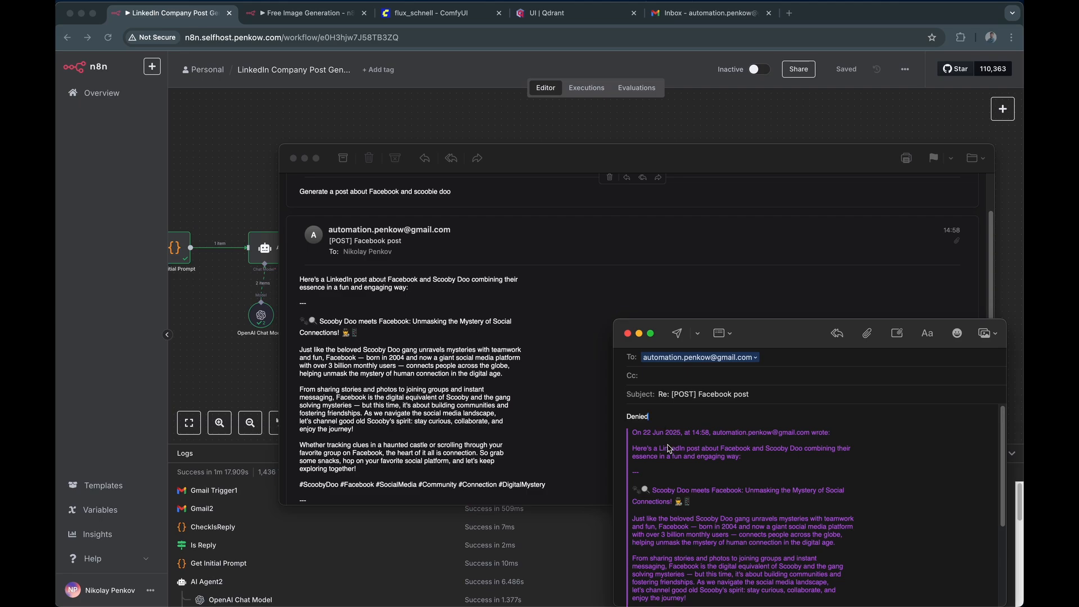
left_click(677, 335)
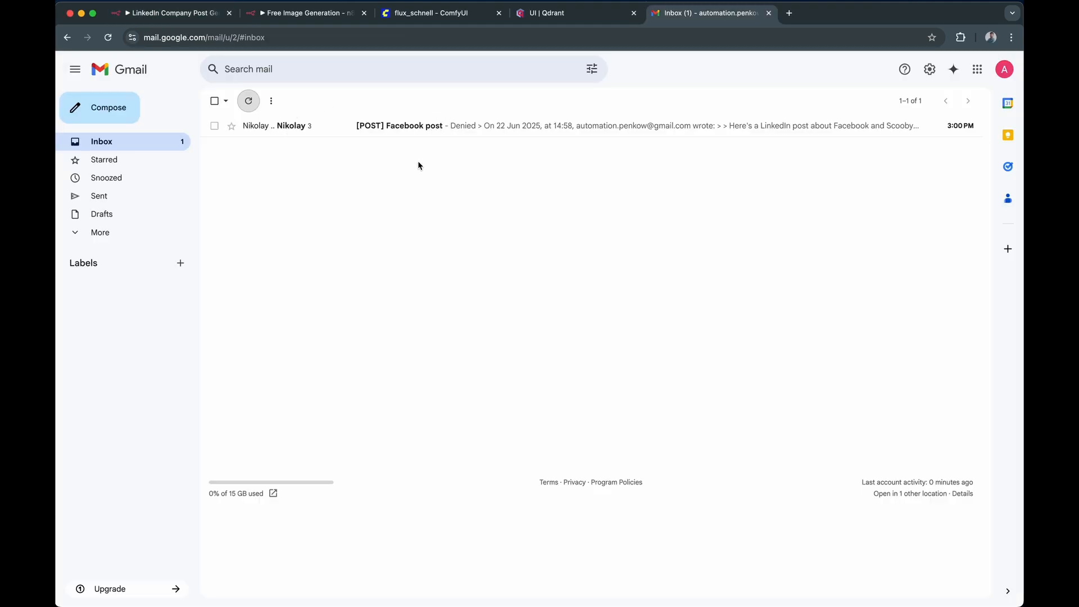
- Return to the LinkedIn company post workflow, execute it for the denied reply, and check the Is Approved node's output
left_click(186, 20)
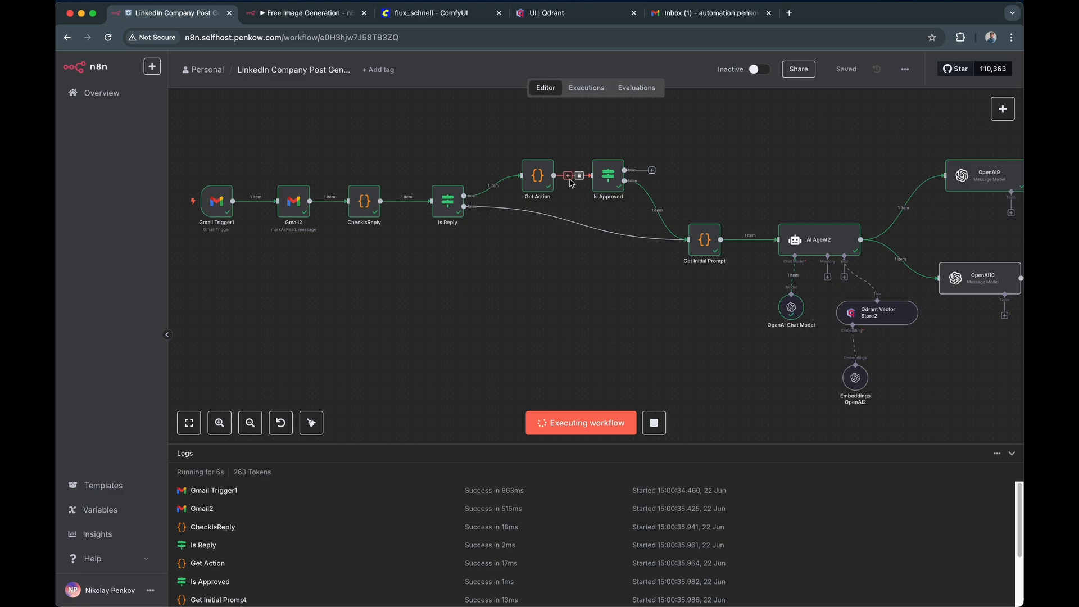
double_click(607, 180)
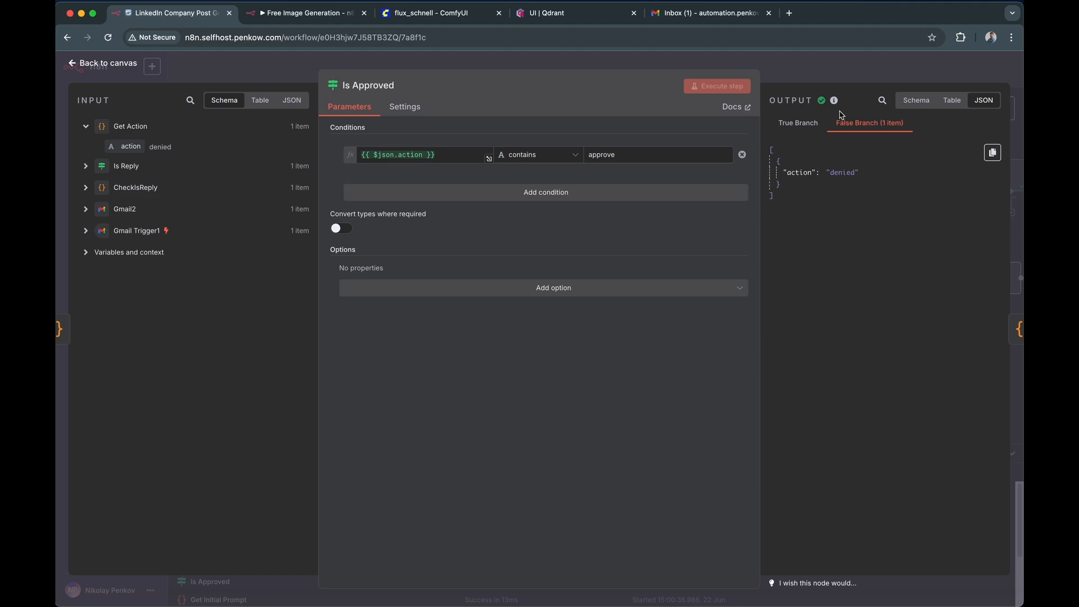
left_click(845, 79)
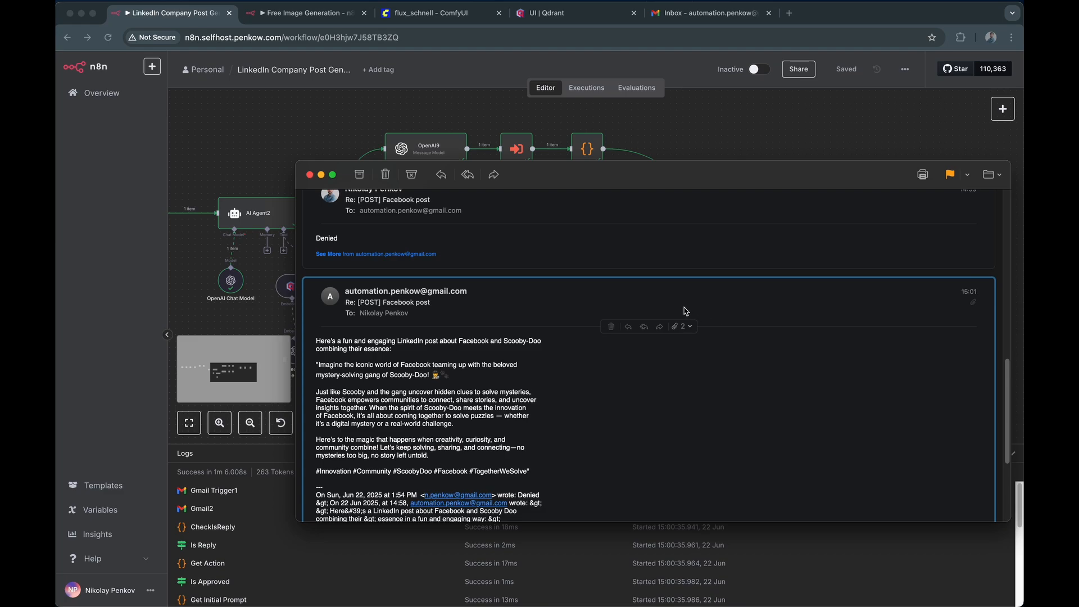
- Follow the run to its end and compare the regenerated post and images with the first version in the e-mail thread
scroll(686, 312, "down", 10)
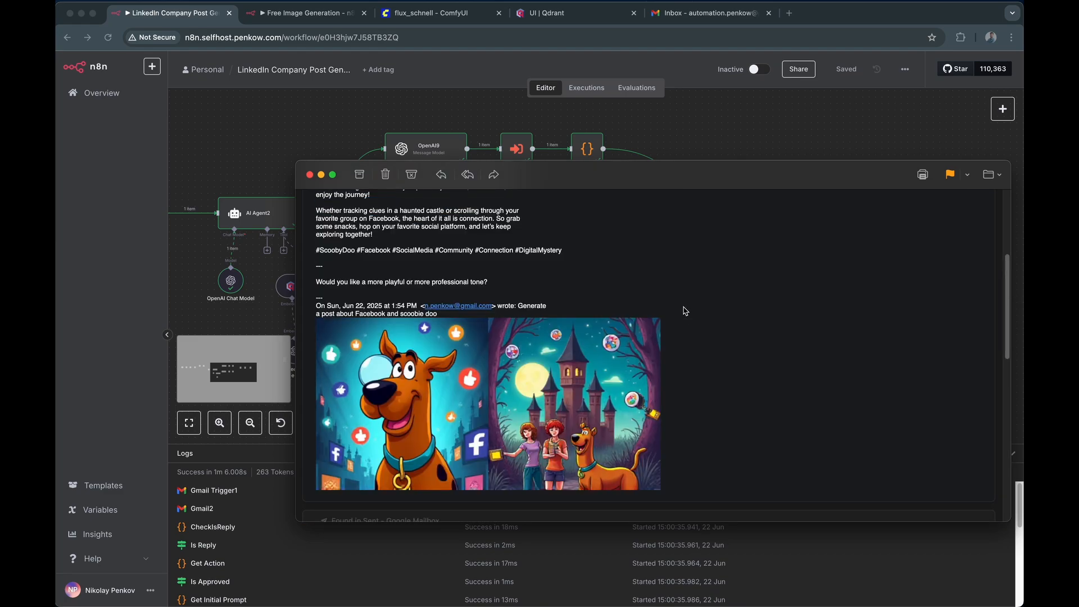
scroll(685, 311, "up", 3)
scroll(687, 311, "down", 10)
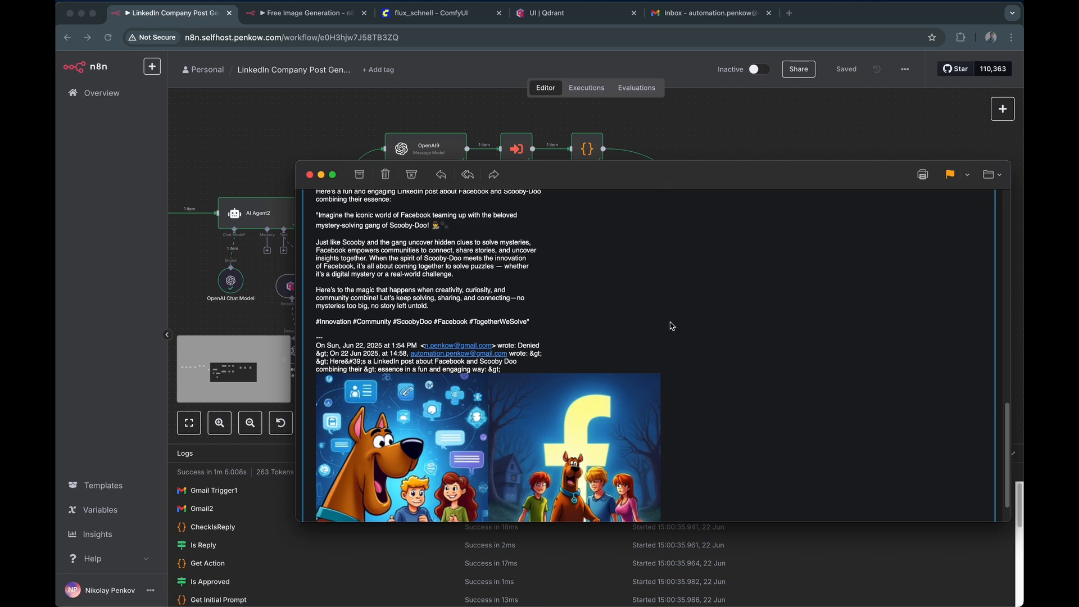
scroll(673, 326, "down", 2)
- Reply to the regenerated post e-mail with "Approve" and send it
left_click(442, 175)
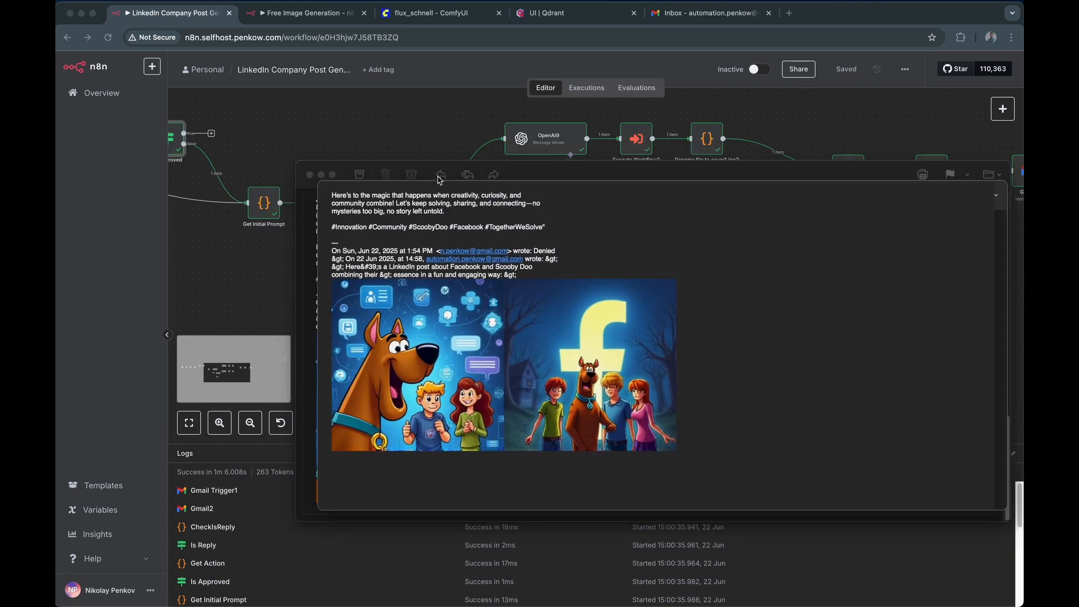
type("approve")
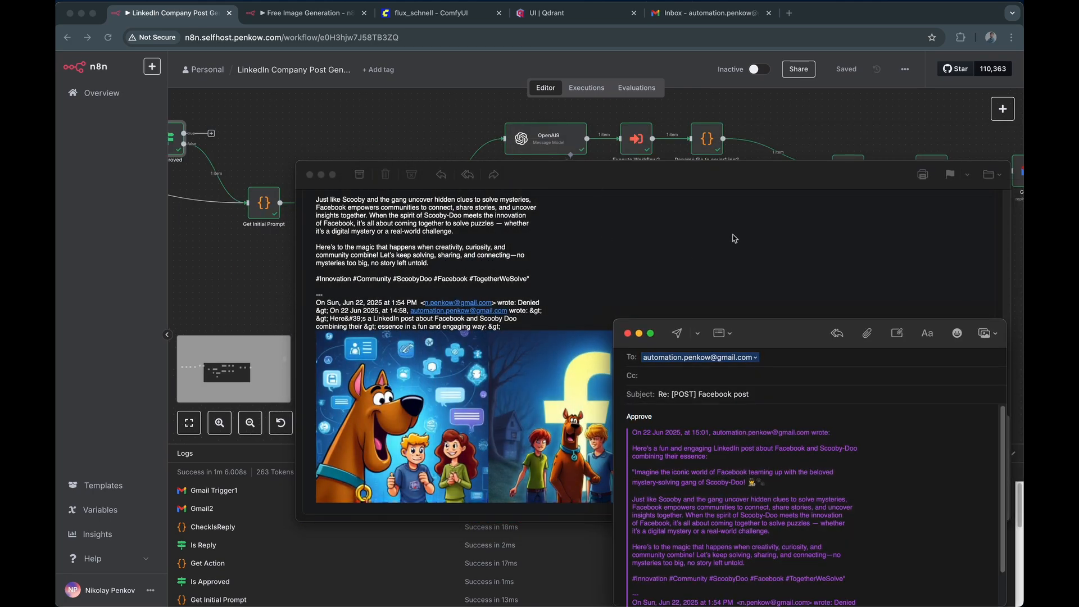
left_click(678, 334)
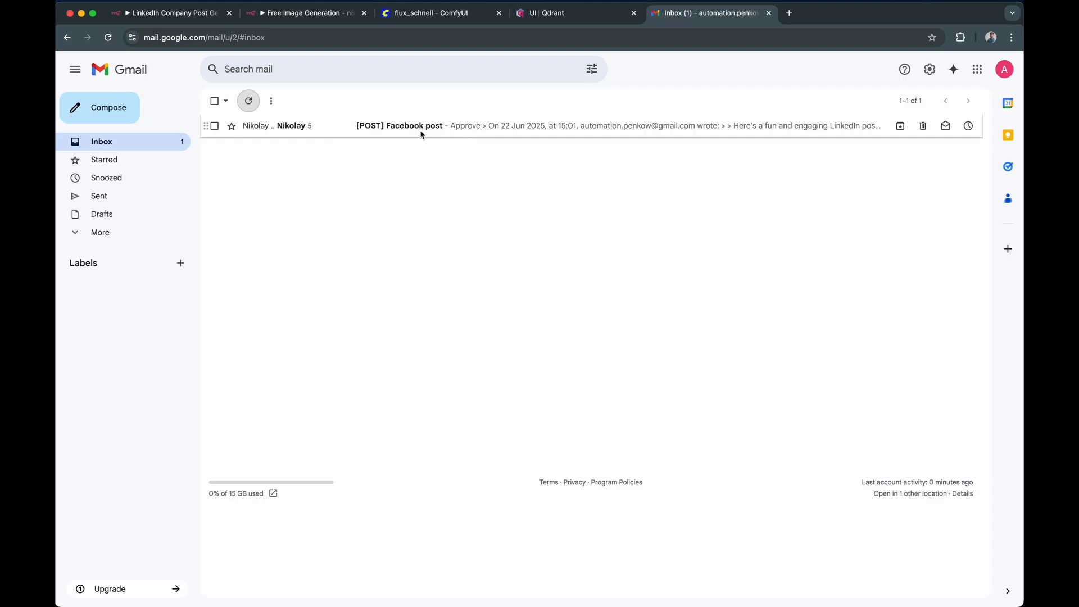
- Return to the LinkedIn company post workflow and execute it for the approval reply
left_click(172, 15)
left_click(620, 422)
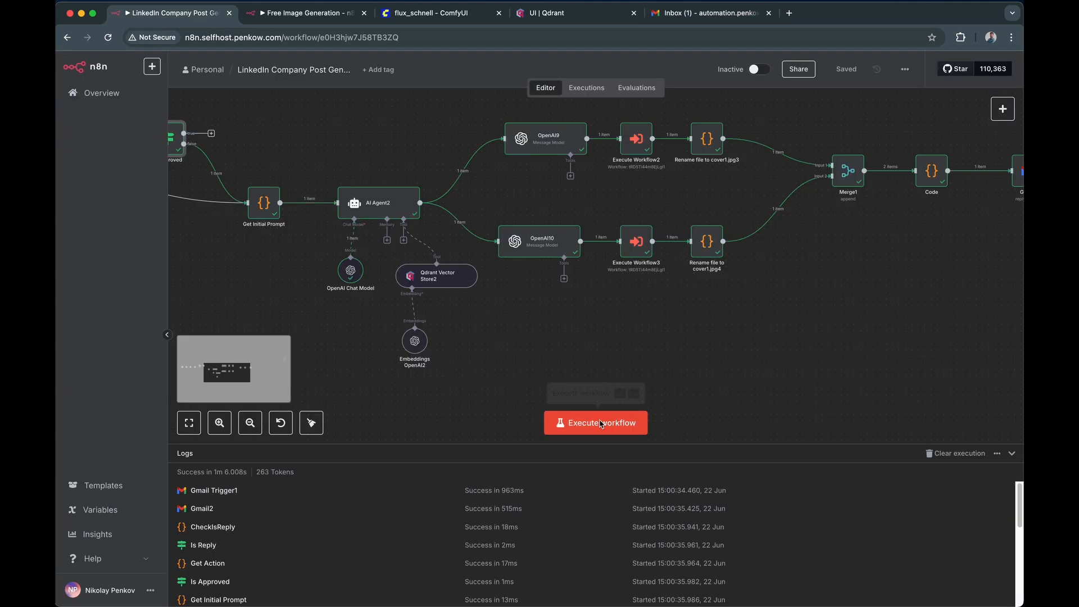